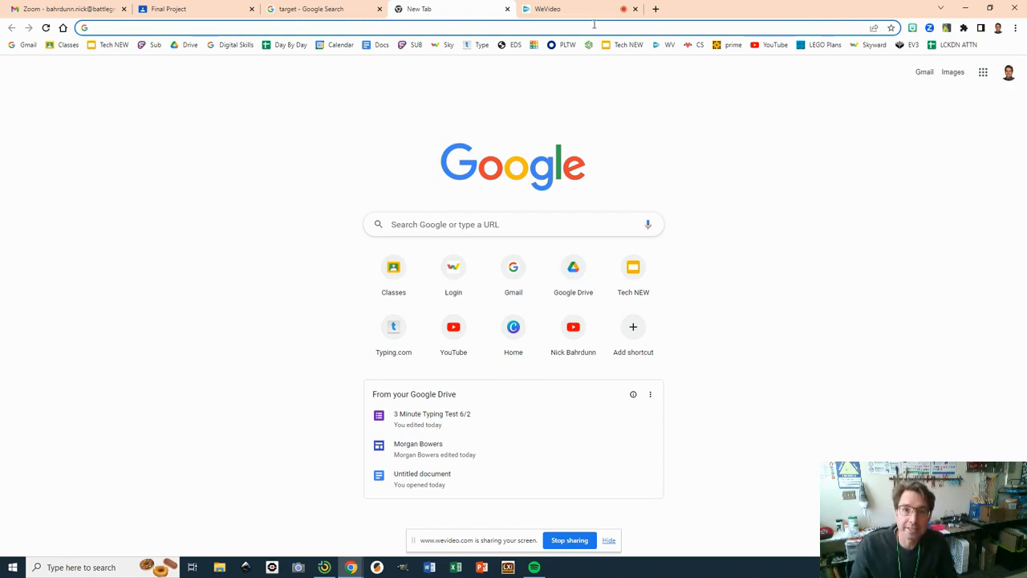
Step: Launch Inkscape with a blank document and close its Objects dialog
{"action": "left_click", "coordinate": [90, 567]}
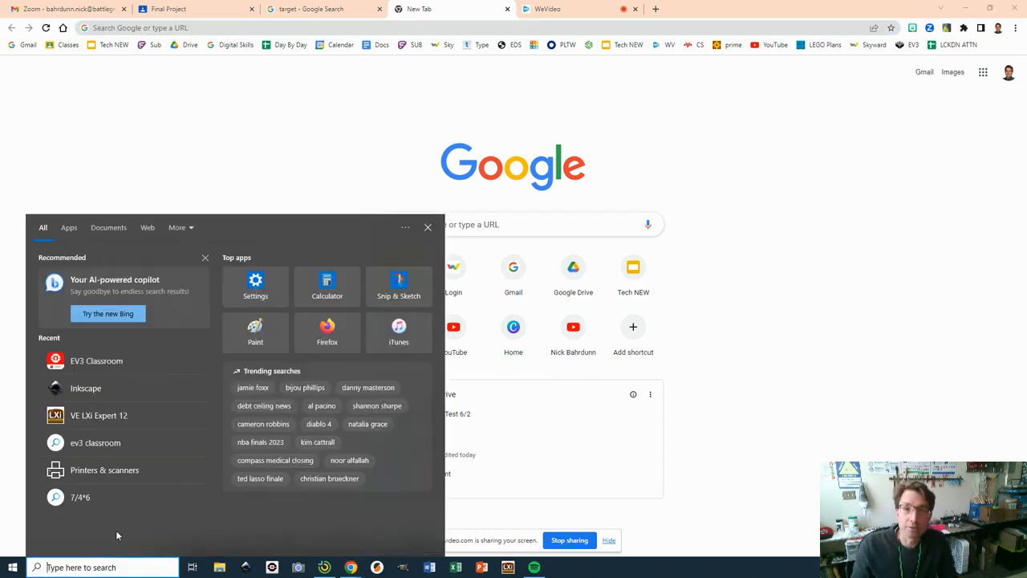
{"action": "type", "text": "ink"}
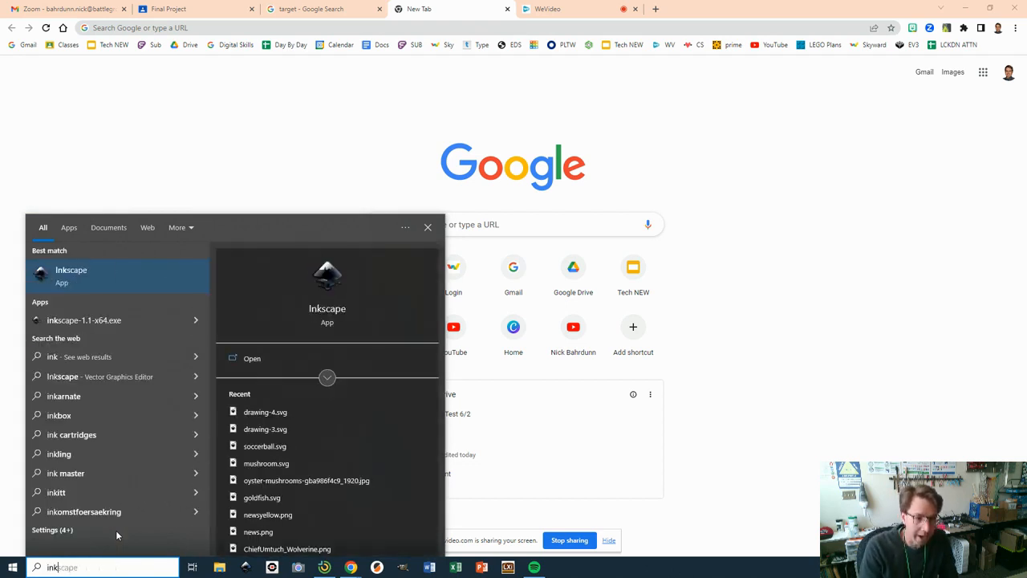
{"action": "key", "text": "Return"}
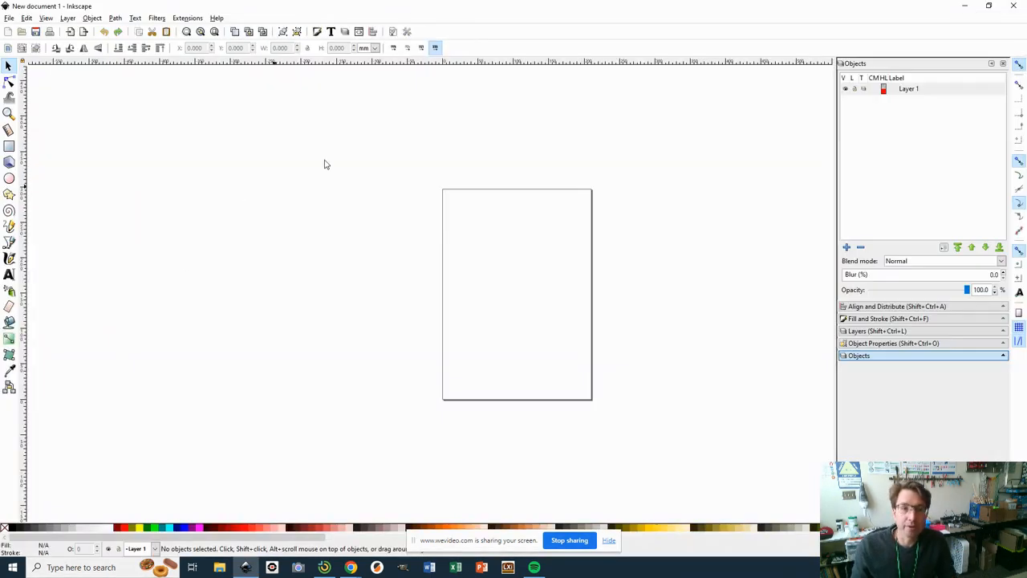
{"action": "left_click", "coordinate": [1003, 63]}
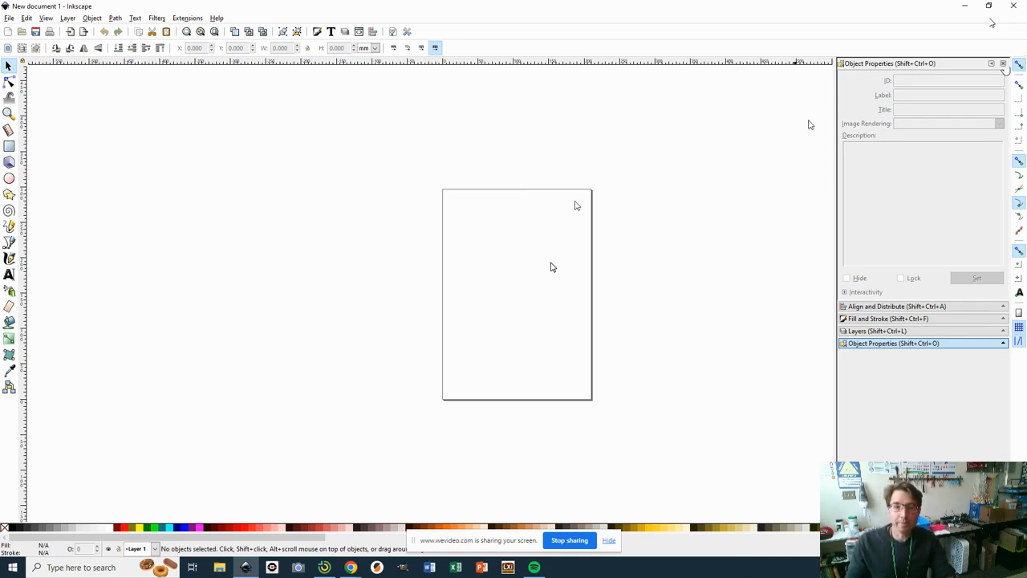
Step: Switch to Chrome, search Google Images for "target" and open the red-and-white bullseye logo from Google Play
{"action": "left_click", "coordinate": [964, 6]}
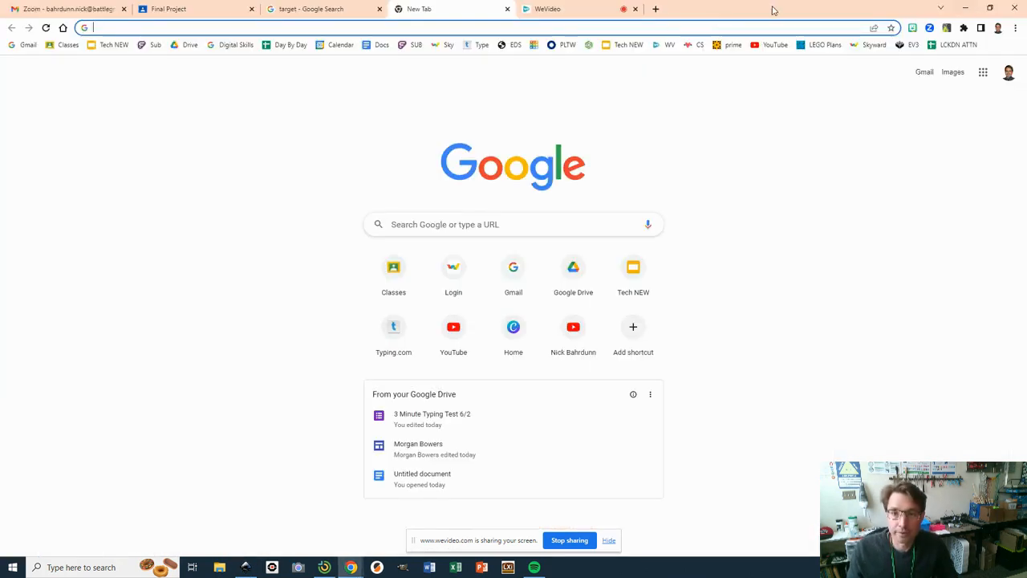
{"action": "left_click", "coordinate": [578, 28]}
{"action": "type", "text": "target"}
{"action": "key", "text": "Return"}
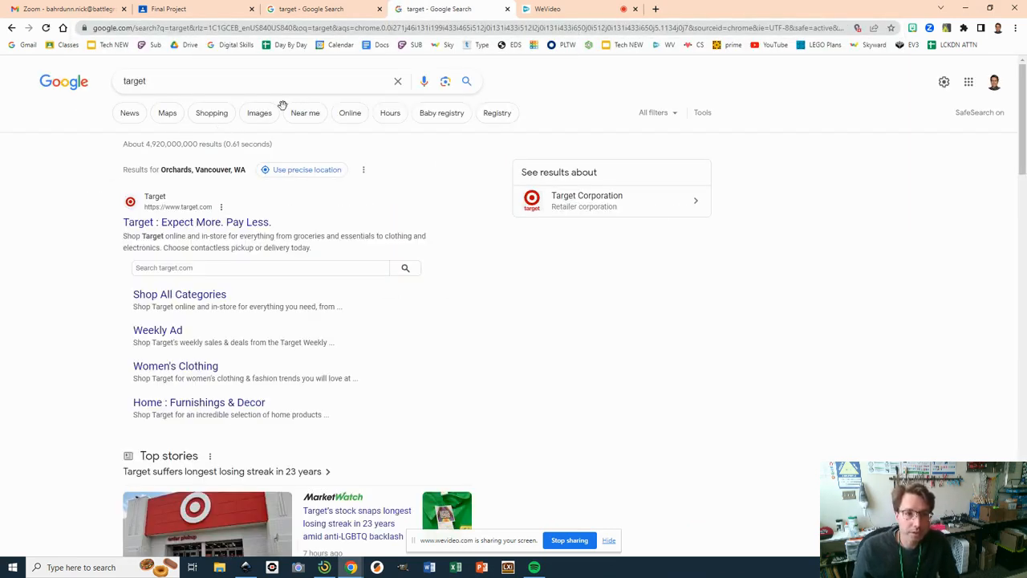
{"action": "left_click", "coordinate": [260, 114]}
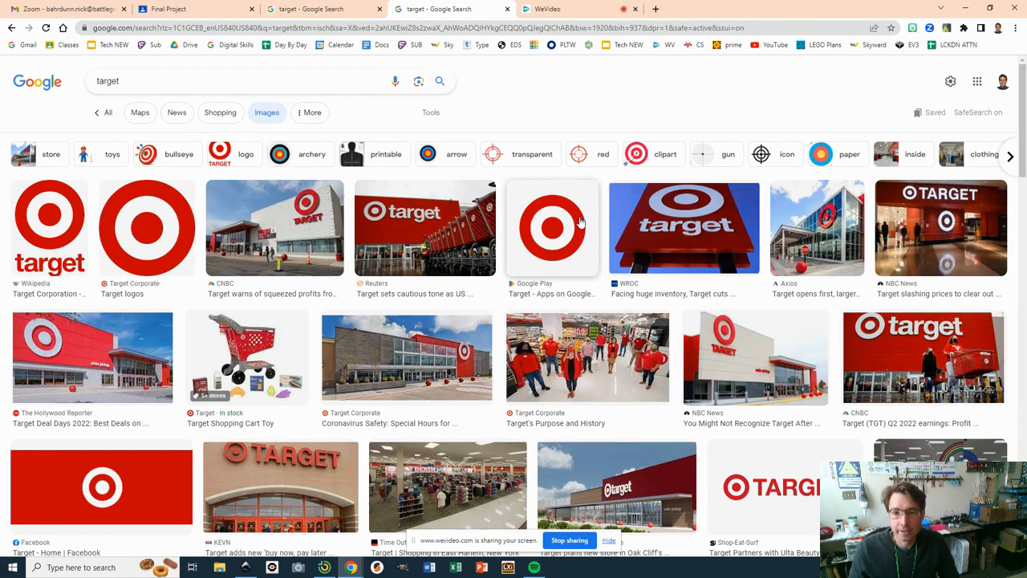
{"action": "left_click", "coordinate": [582, 221]}
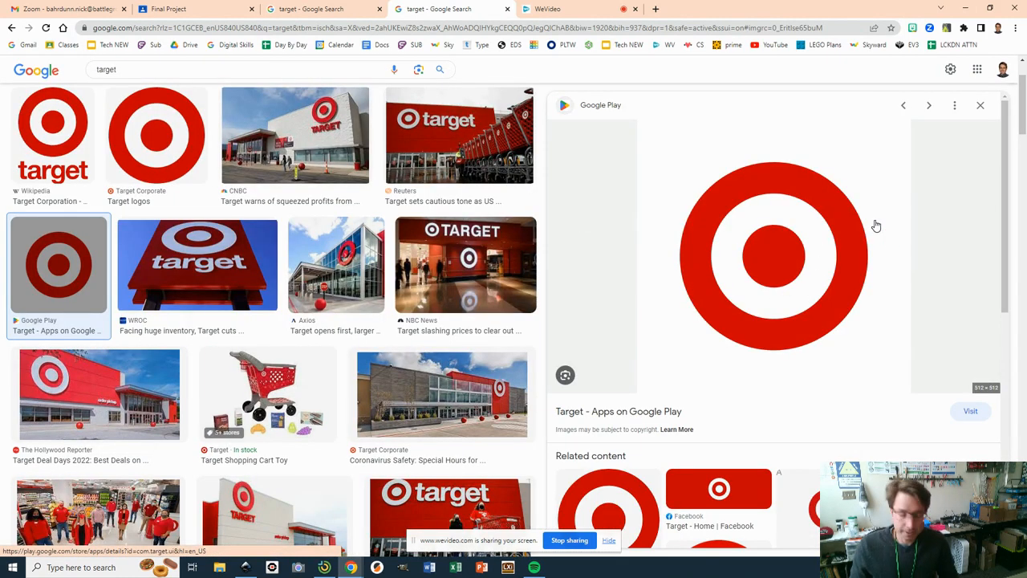
Step: Snip the bullseye logo from the screen, switch to Inkscape, paste it and place it in the upper half of the page
{"action": "key", "text": "super+shift+s"}
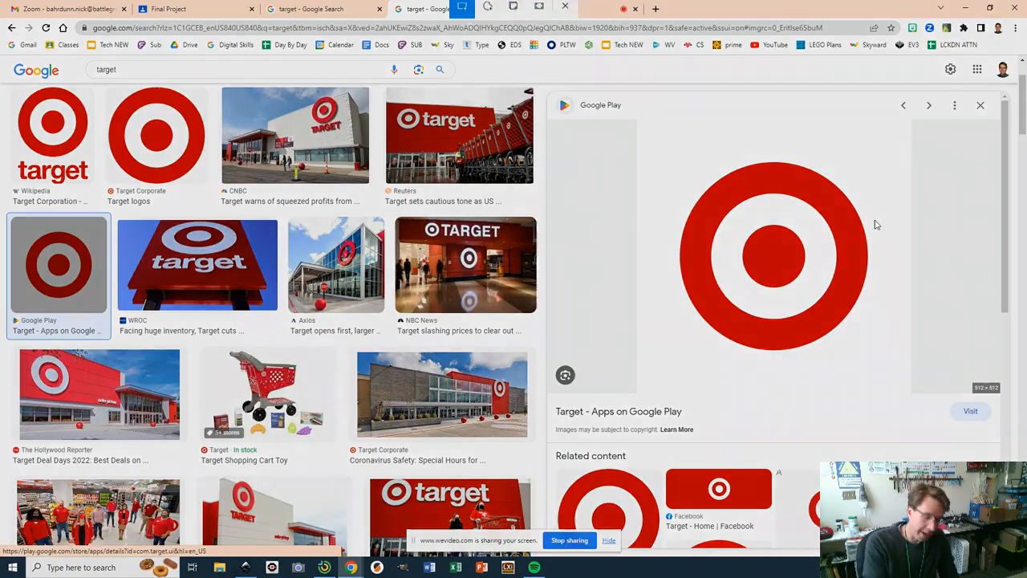
{"action": "left_click_drag", "start_coordinate": [699, 173], "coordinate": [902, 365]}
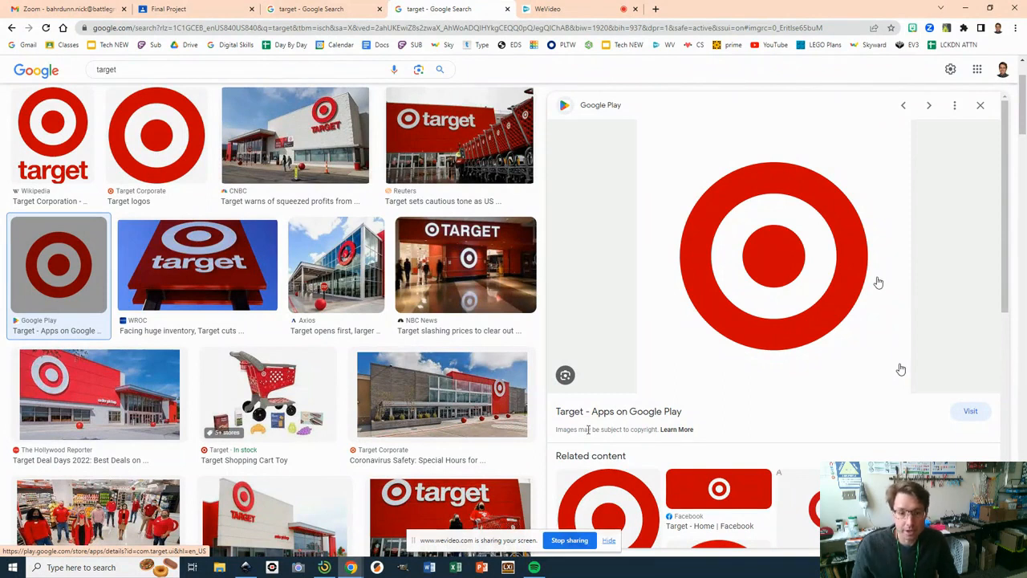
{"action": "left_click", "coordinate": [250, 567]}
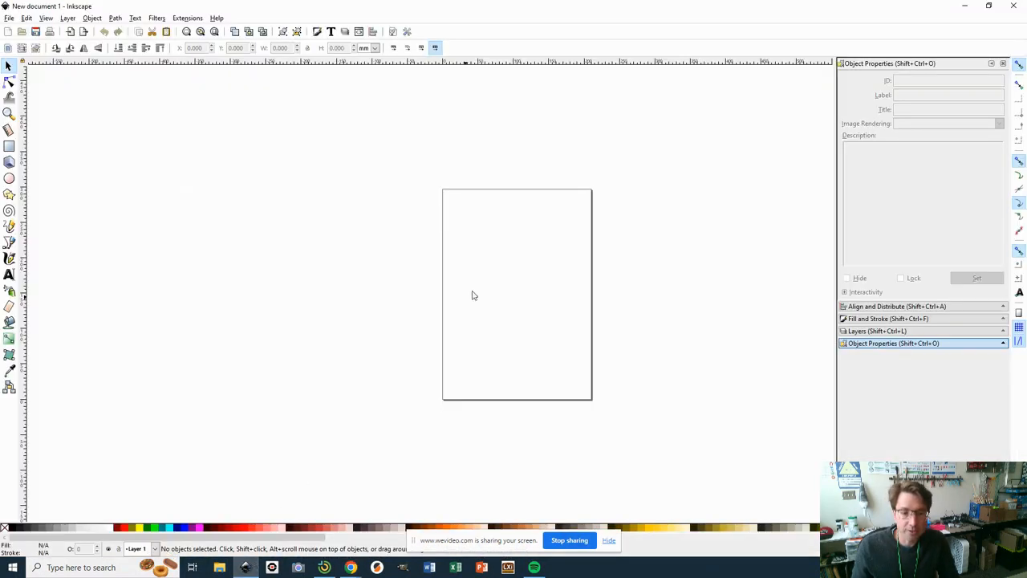
{"action": "key", "text": "ctrl+v"}
{"action": "left_click_drag", "start_coordinate": [481, 283], "coordinate": [522, 249]}
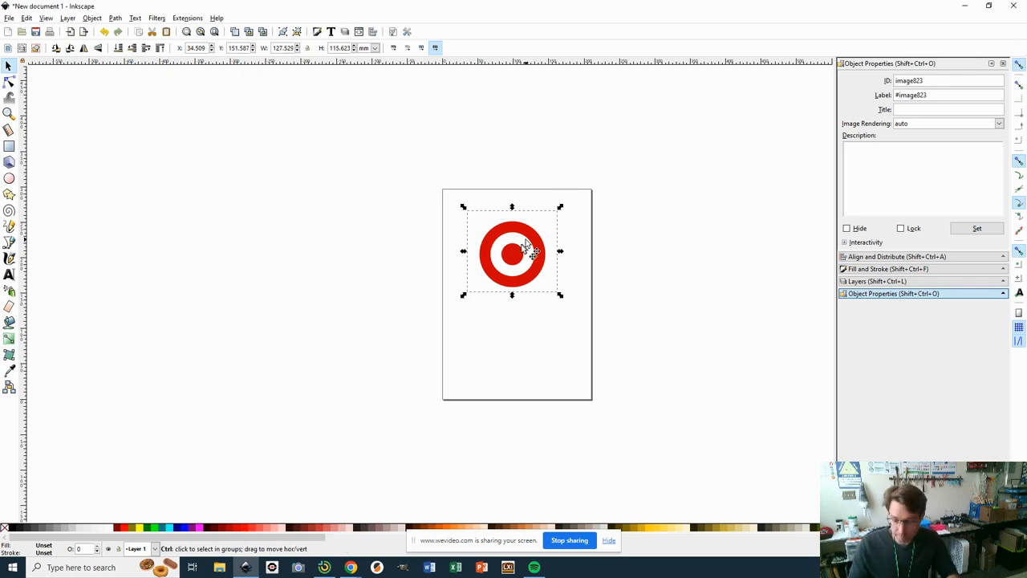
Step: Examine the edge quality of the pasted bullseye image up close and view the whole logo at working size
{"action": "scroll", "coordinate": [526, 243], "scroll_direction": "up", "scroll_amount": 7, "text": "ctrl"}
{"action": "scroll", "coordinate": [526, 243], "scroll_direction": "up", "scroll_amount": 3, "text": "ctrl"}
{"action": "scroll", "coordinate": [525, 241], "scroll_direction": "down", "scroll_amount": 6, "text": "ctrl"}
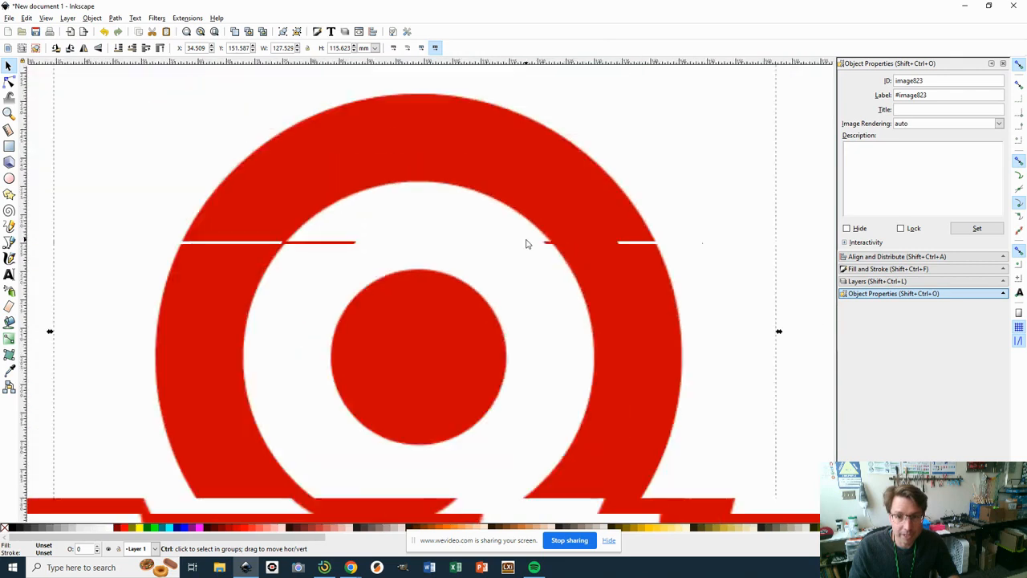
{"action": "scroll", "coordinate": [525, 241], "scroll_direction": "up", "scroll_amount": 7, "text": "ctrl"}
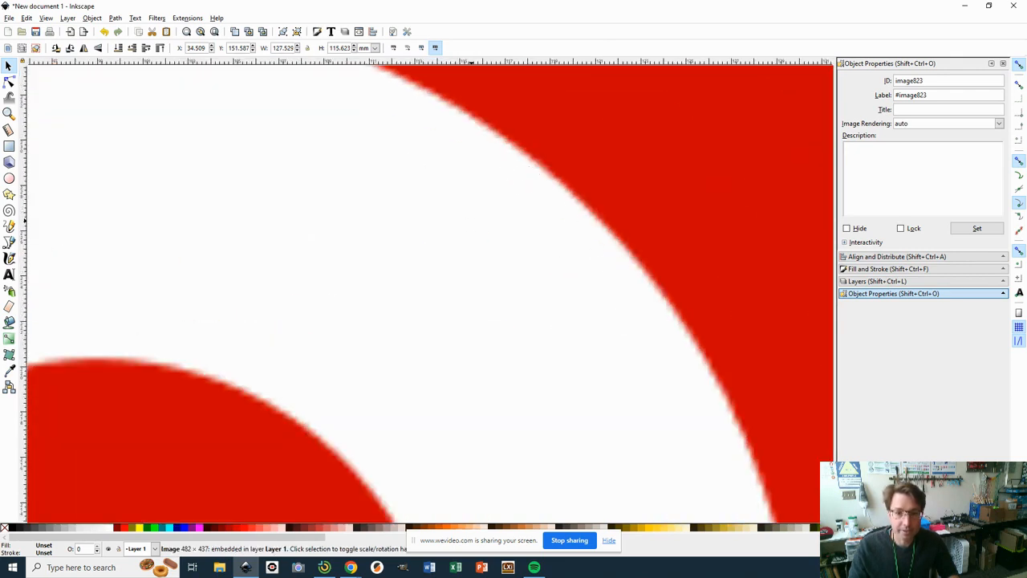
{"action": "scroll", "coordinate": [472, 226], "scroll_direction": "down", "scroll_amount": 4, "text": "ctrl"}
{"action": "scroll", "coordinate": [472, 227], "scroll_direction": "down", "scroll_amount": 1, "text": "ctrl"}
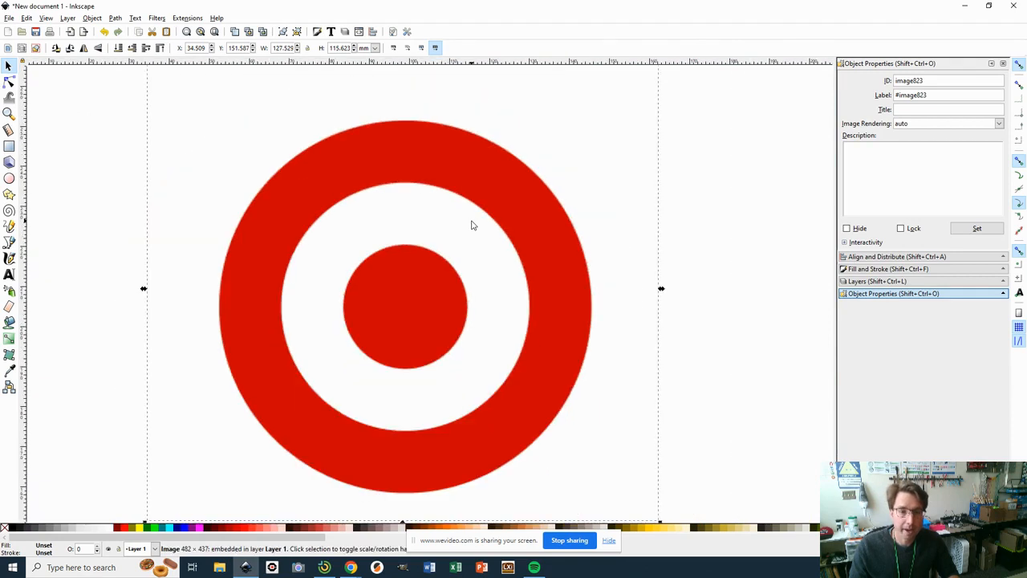
{"action": "scroll", "coordinate": [460, 232], "scroll_direction": "left", "scroll_amount": 6}
{"action": "scroll", "coordinate": [460, 232], "scroll_direction": "right", "scroll_amount": 8}
{"action": "scroll", "coordinate": [460, 232], "scroll_direction": "left", "scroll_amount": 6}
{"action": "scroll", "coordinate": [460, 232], "scroll_direction": "right", "scroll_amount": 4}
{"action": "scroll", "coordinate": [460, 232], "scroll_direction": "up", "scroll_amount": 3}
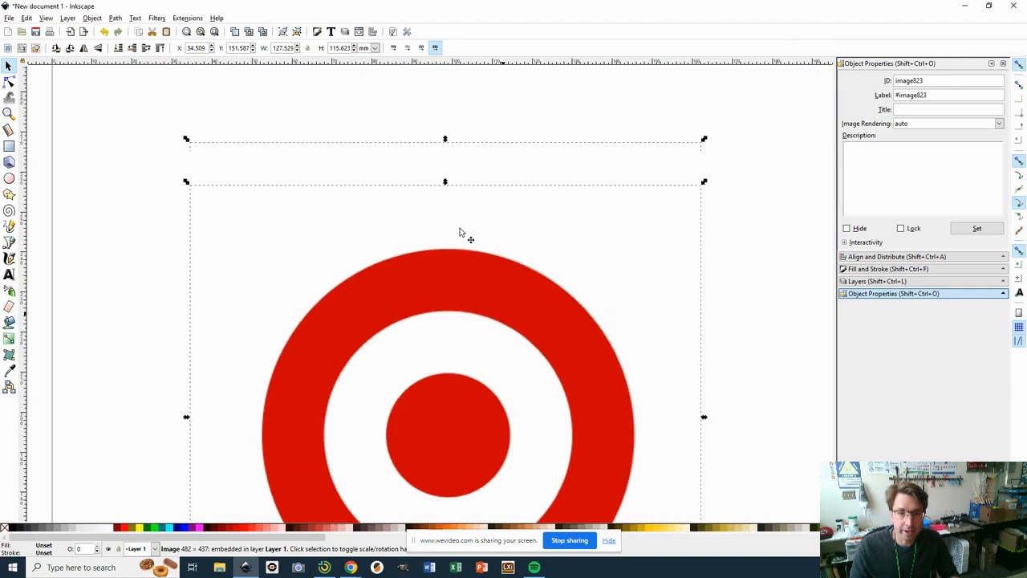
{"action": "scroll", "coordinate": [459, 233], "scroll_direction": "down", "scroll_amount": 3}
{"action": "scroll", "coordinate": [459, 232], "scroll_direction": "up", "scroll_amount": 1, "text": "ctrl"}
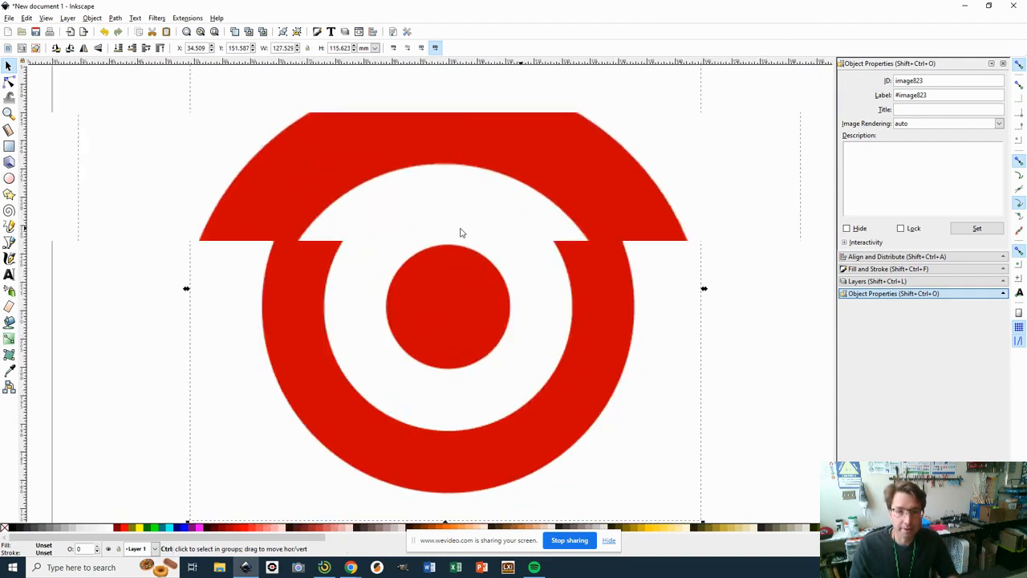
{"action": "scroll", "coordinate": [460, 232], "scroll_direction": "down", "scroll_amount": 1, "text": "ctrl"}
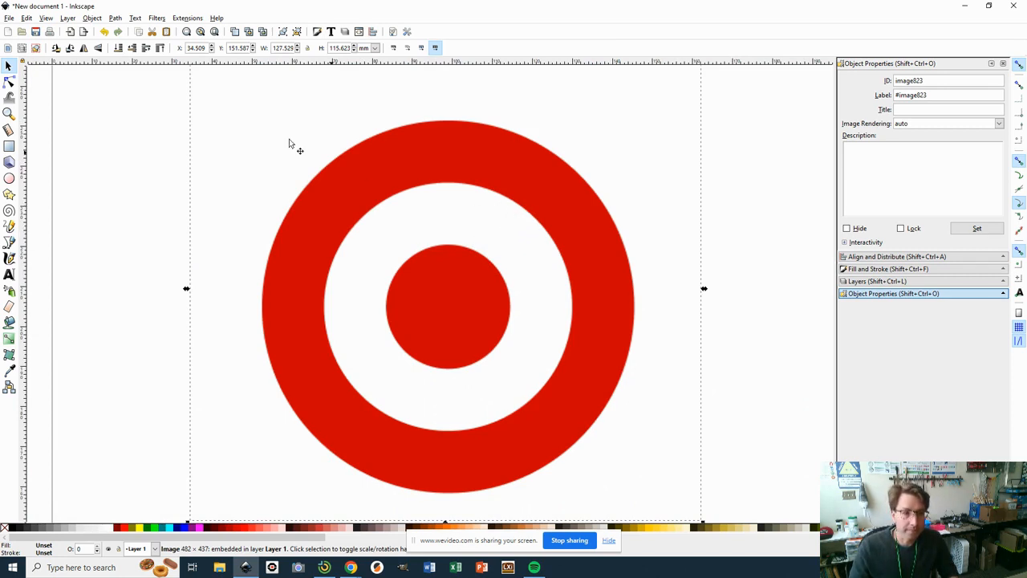
{"action": "left_click", "coordinate": [8, 66]}
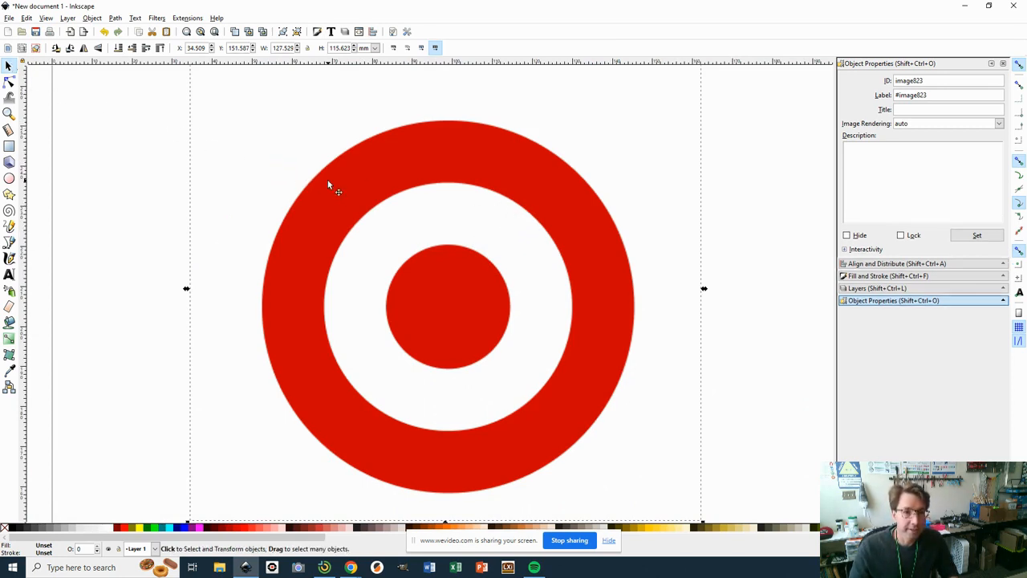
{"action": "left_click", "coordinate": [9, 81]}
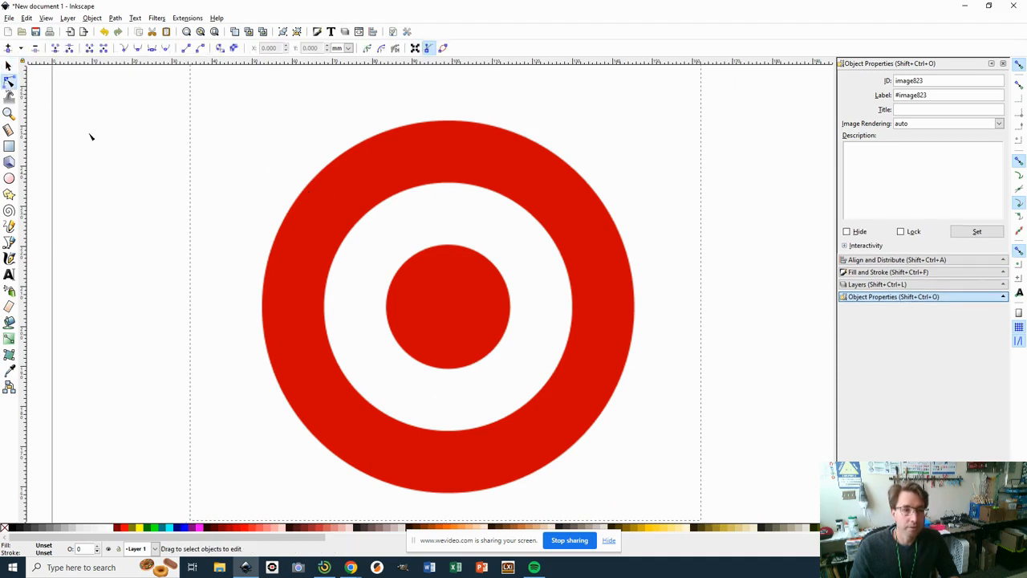
{"action": "left_click", "coordinate": [8, 242]}
Step: Add a new layer named Layer 2 above the current layer
{"action": "left_click", "coordinate": [888, 271]}
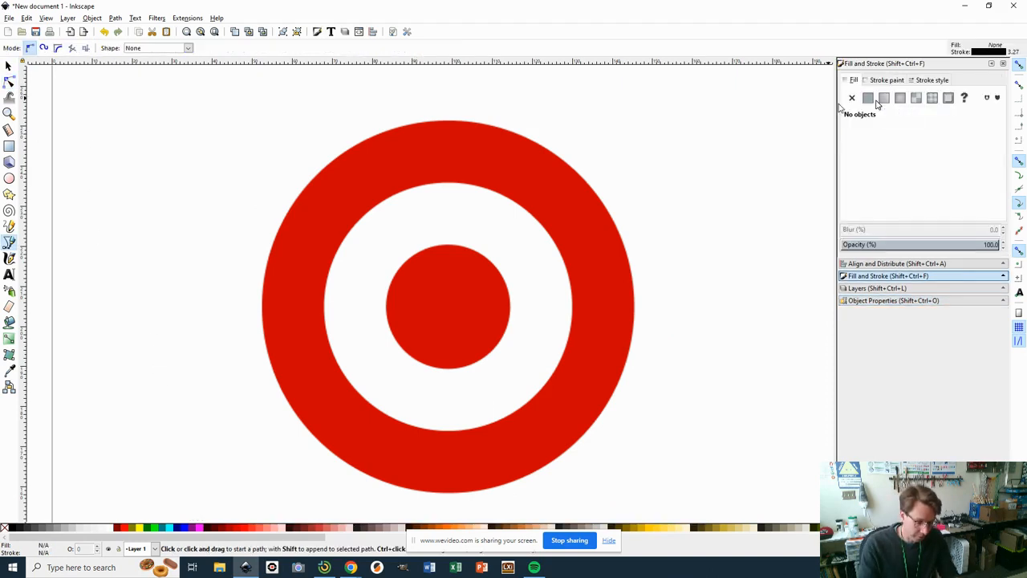
{"action": "key", "text": "ctrl+shift+l"}
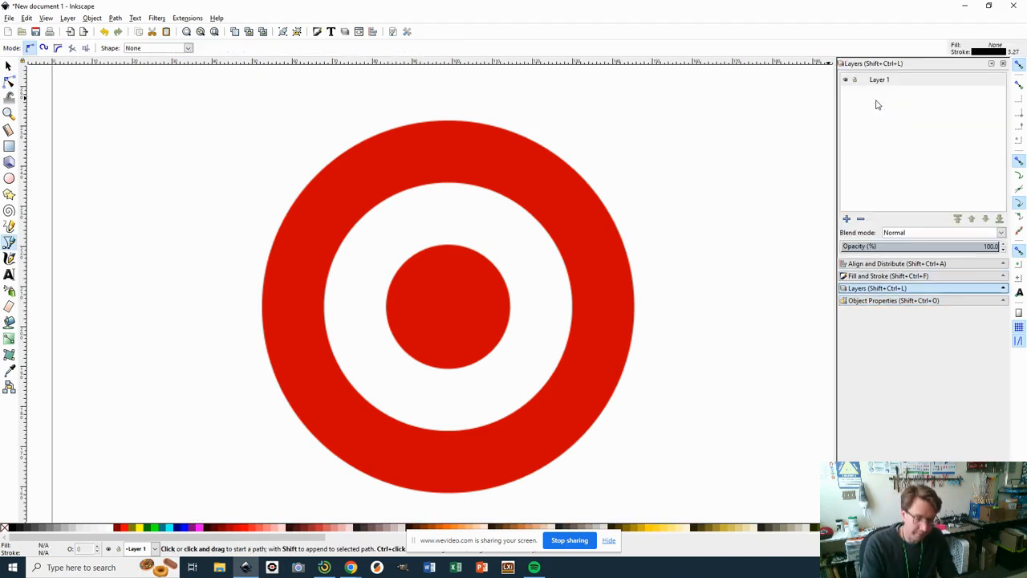
{"action": "left_click", "coordinate": [847, 219]}
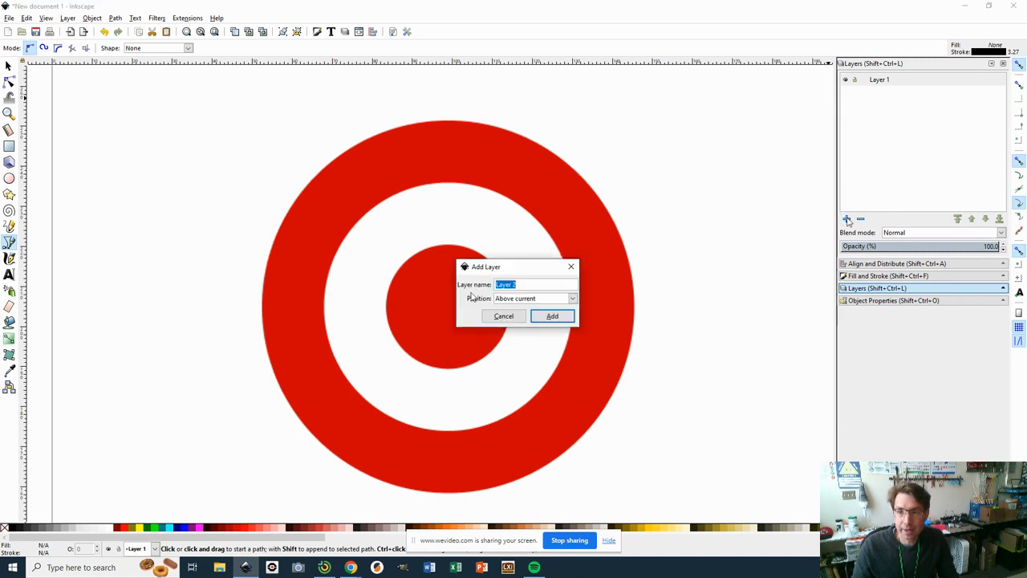
{"action": "left_click", "coordinate": [566, 316]}
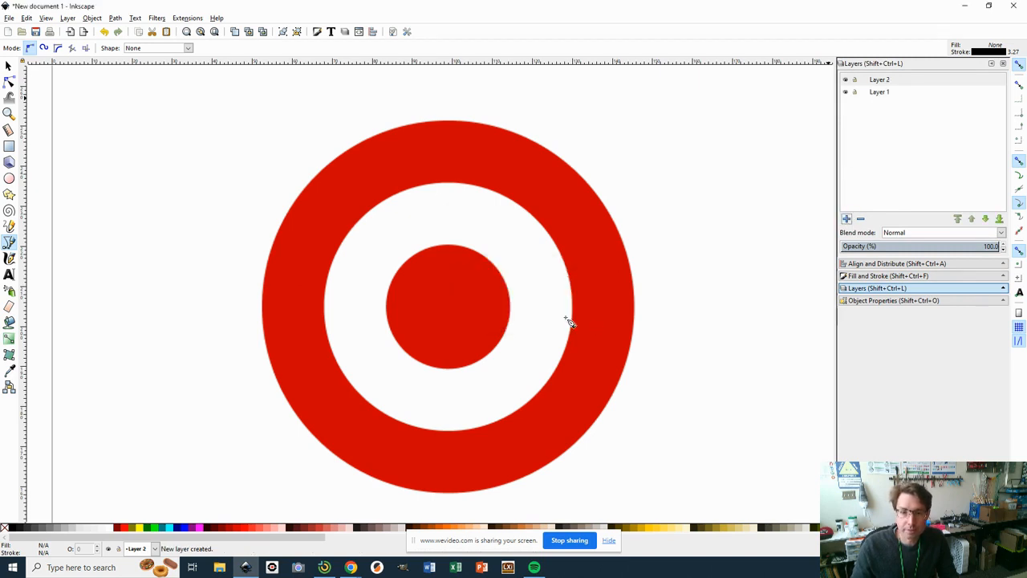
Step: Lock Layer 1 with the image, toggle its visibility while leaving it visible, and make Layer 2 the active layer
{"action": "left_click", "coordinate": [875, 93]}
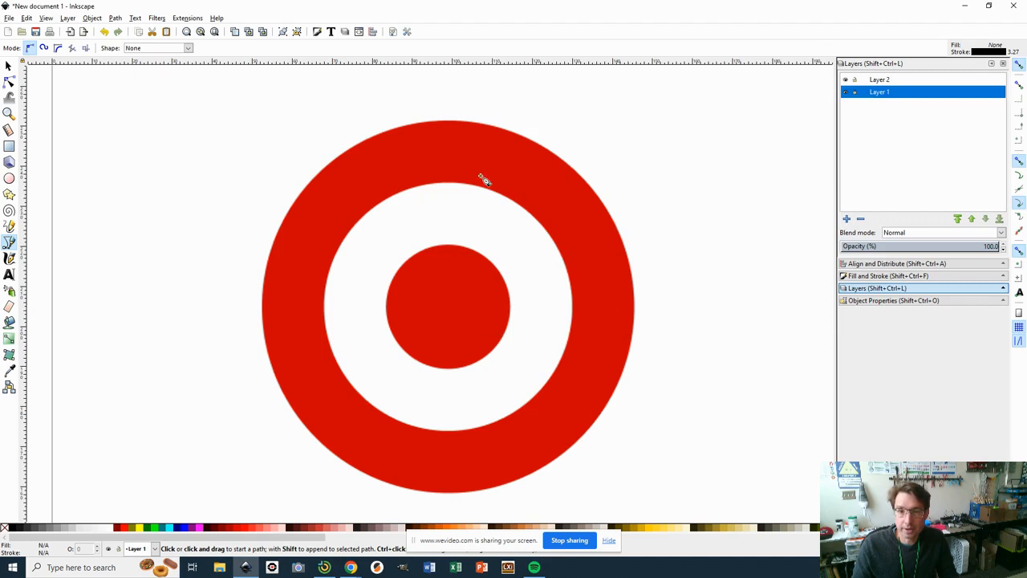
{"action": "left_click", "coordinate": [855, 93]}
{"action": "left_click", "coordinate": [848, 93]}
{"action": "left_click", "coordinate": [849, 93]}
{"action": "left_click", "coordinate": [848, 93]}
{"action": "left_click", "coordinate": [848, 93]}
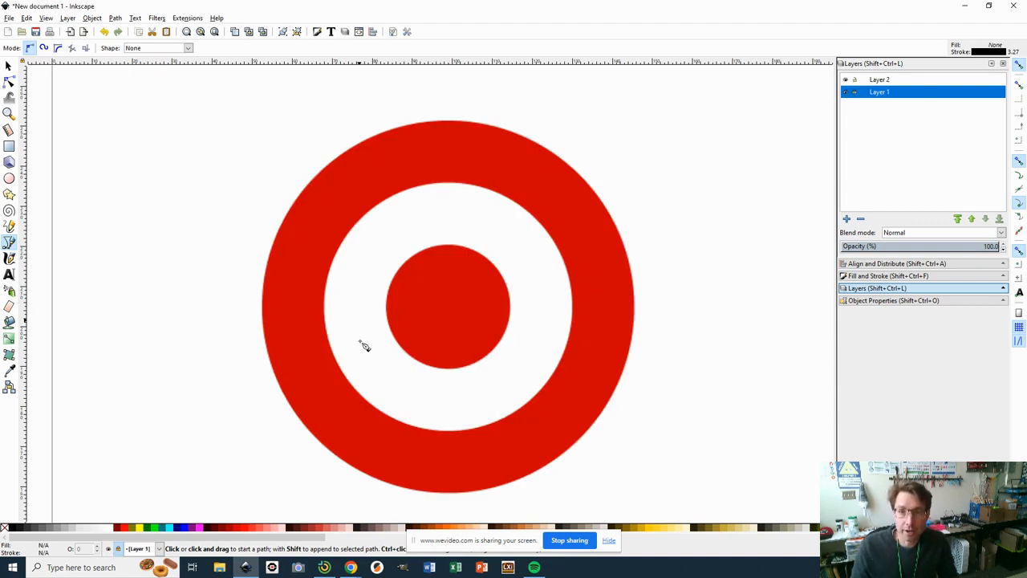
{"action": "left_click", "coordinate": [877, 82]}
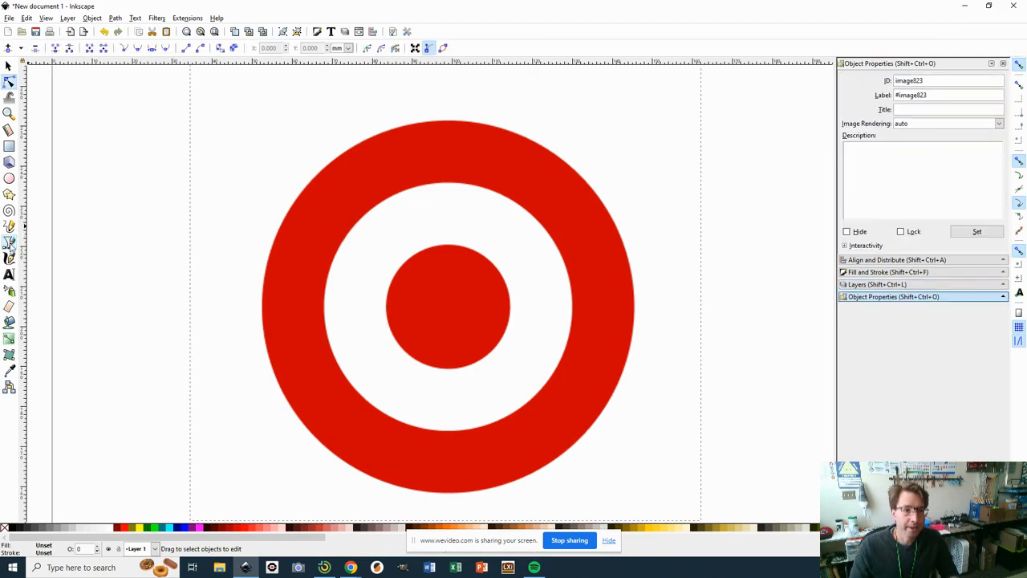
Step: Draw a closed four-point Bezier path through the left, top, right and bottom of the outer red circle, with sides about 64 mm long
{"action": "left_click", "coordinate": [9, 242]}
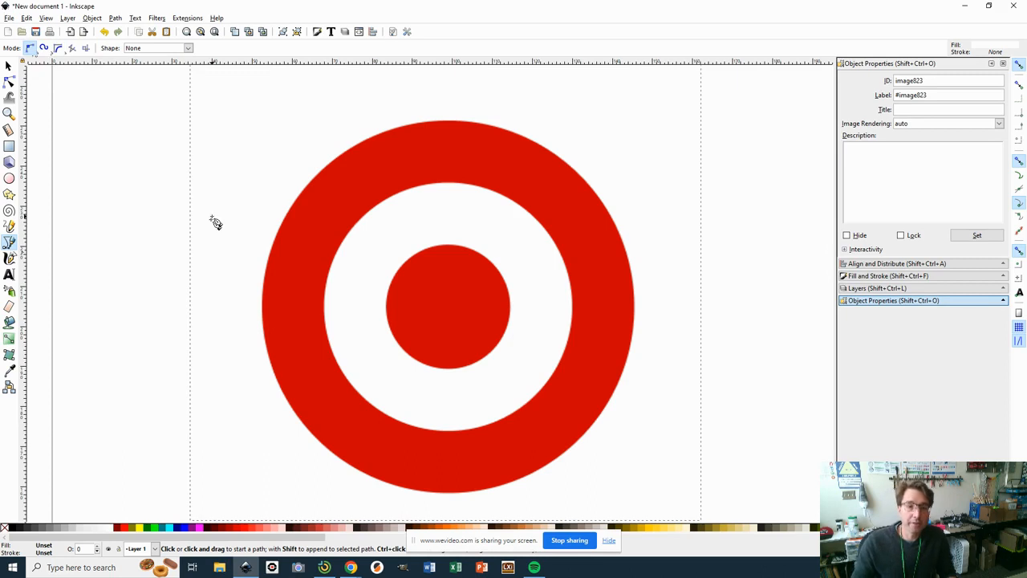
{"action": "left_click", "coordinate": [261, 319]}
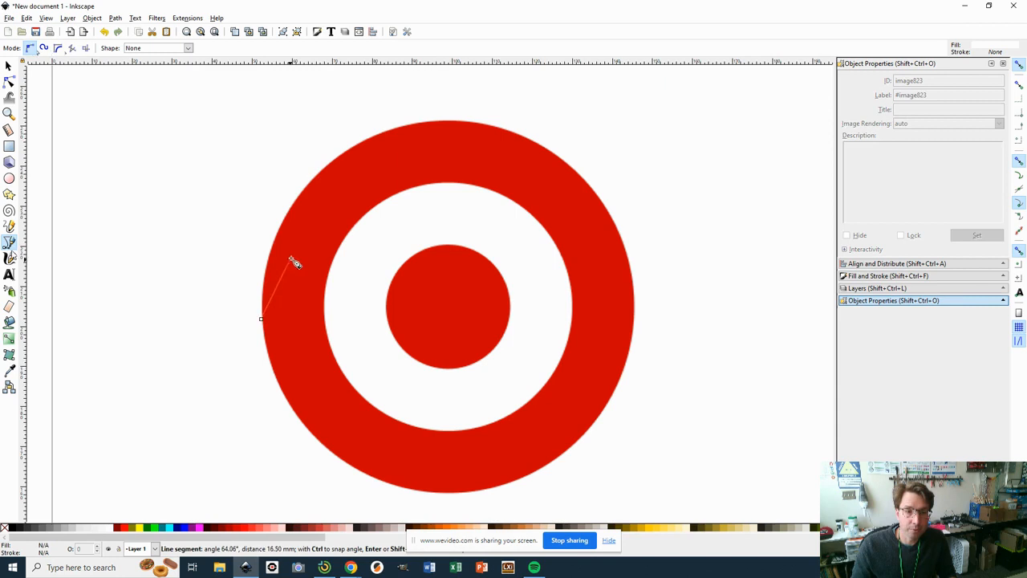
{"action": "left_click", "coordinate": [445, 123]}
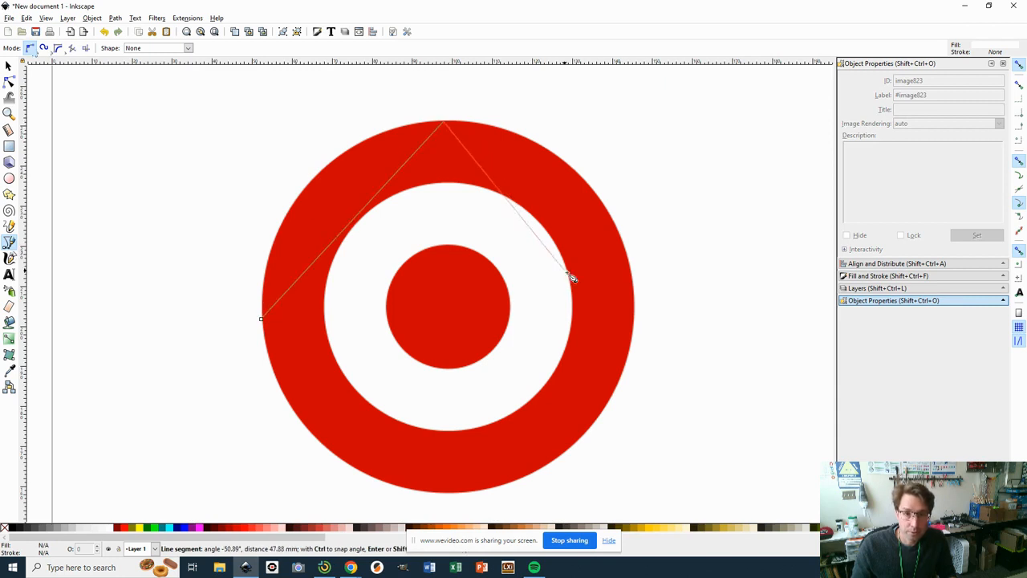
{"action": "left_click", "coordinate": [634, 306]}
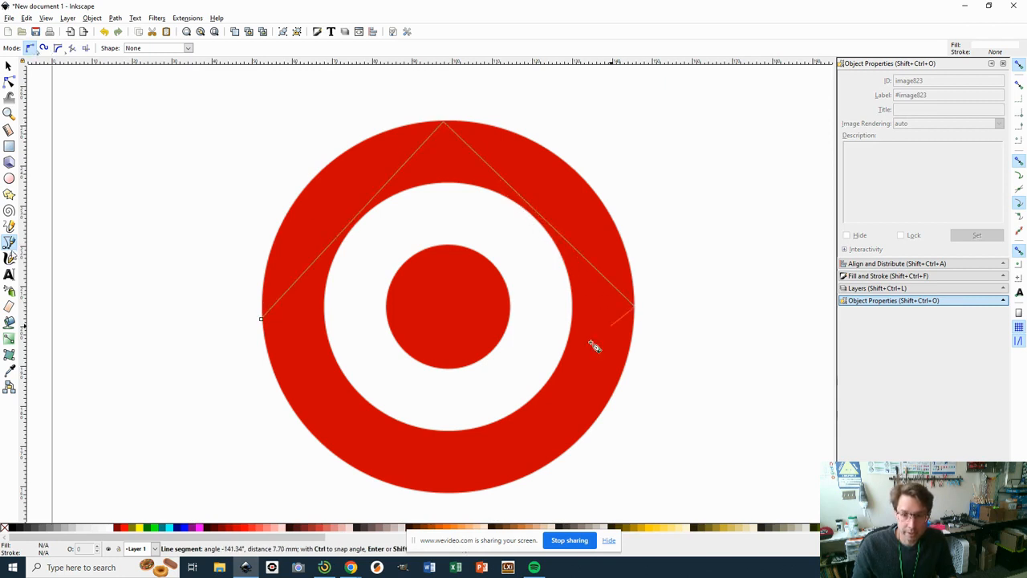
{"action": "left_click", "coordinate": [449, 493]}
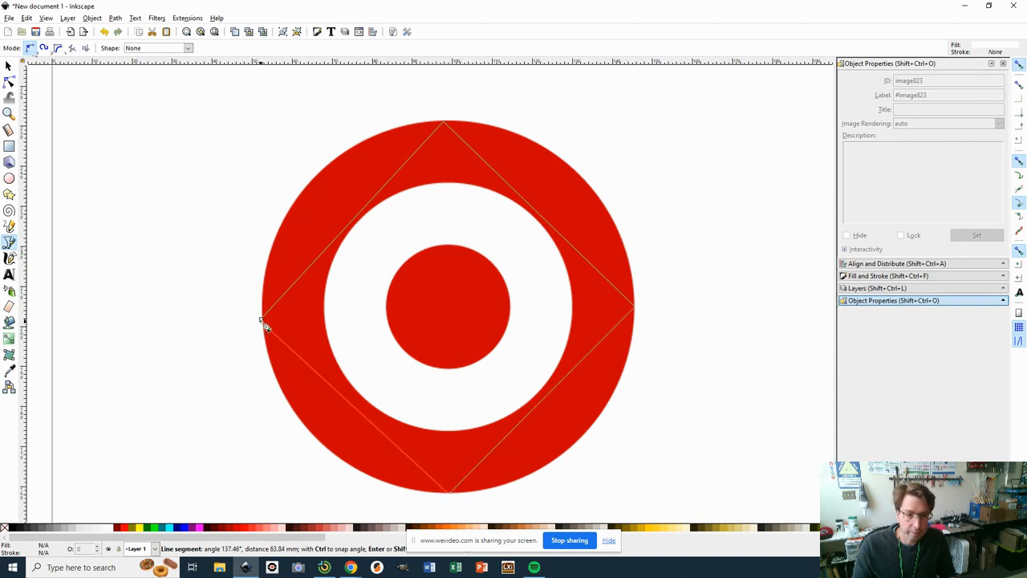
{"action": "left_click", "coordinate": [262, 321]}
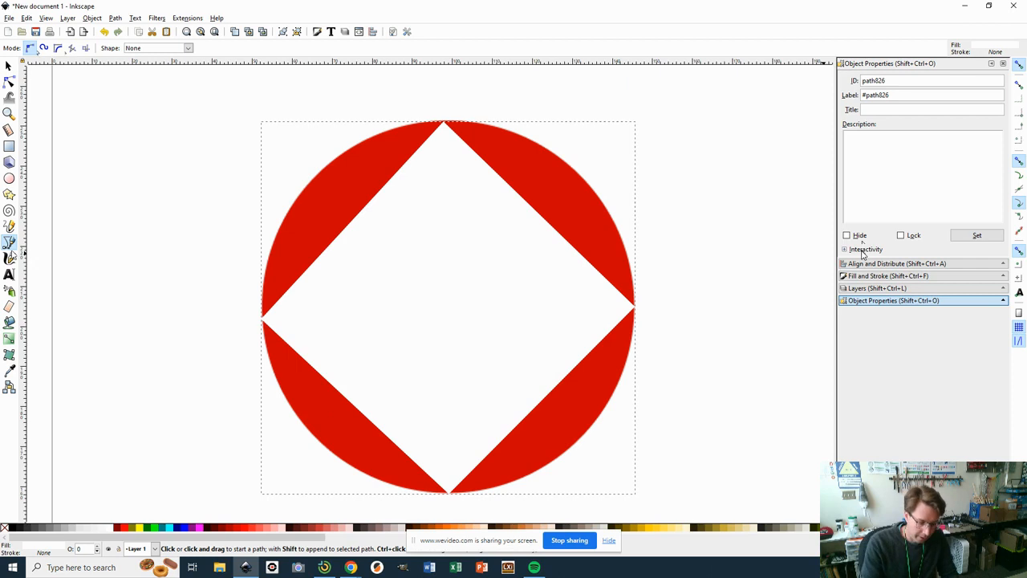
Step: Remove the fill from the diamond-shaped path so the logo shows through
{"action": "key", "text": "ctrl+shift+f"}
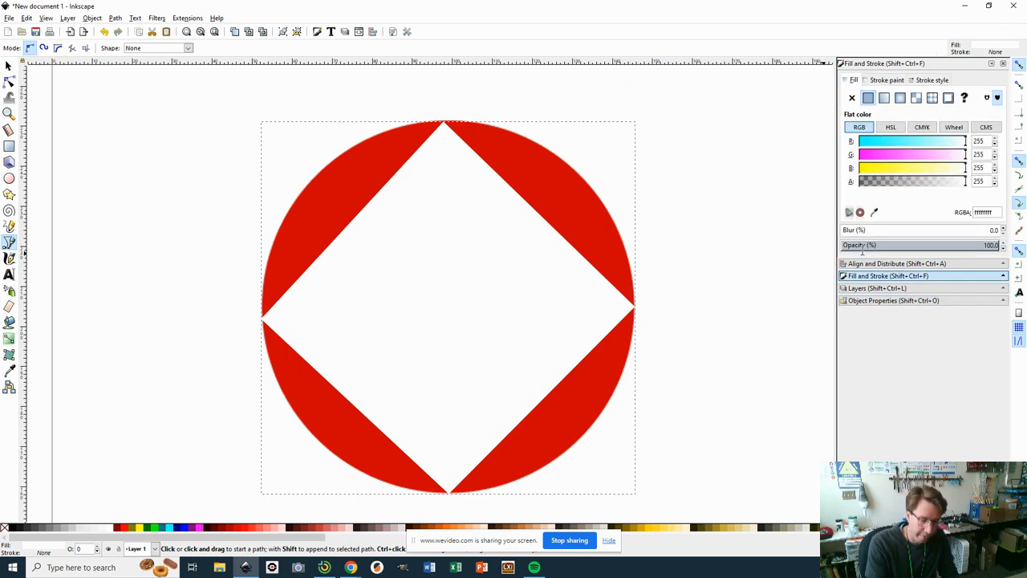
{"action": "left_click", "coordinate": [852, 97]}
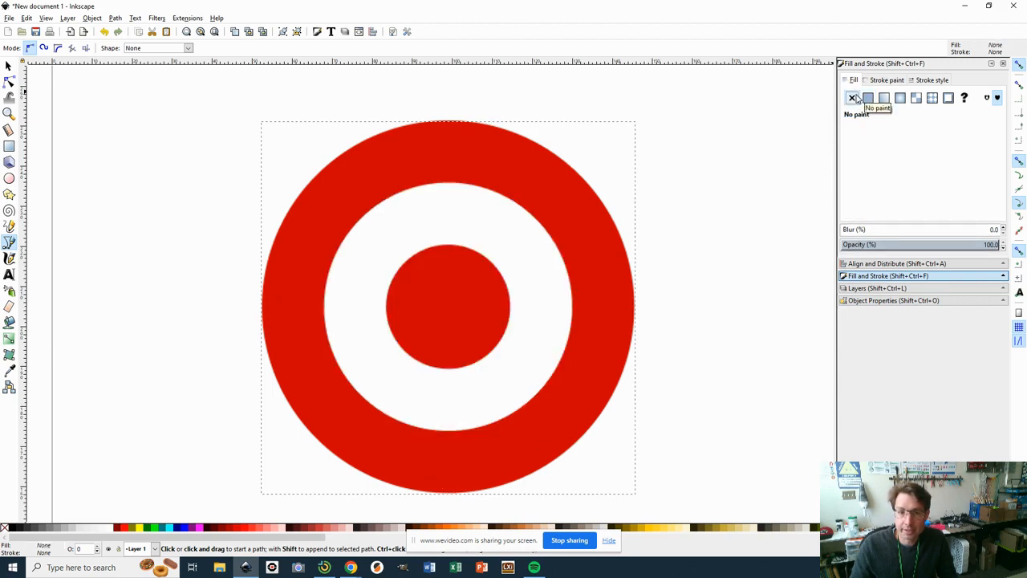
Step: Give the diamond-shaped path a flat black stroke, leaving its fill empty
{"action": "left_click", "coordinate": [879, 80]}
{"action": "left_click", "coordinate": [868, 97]}
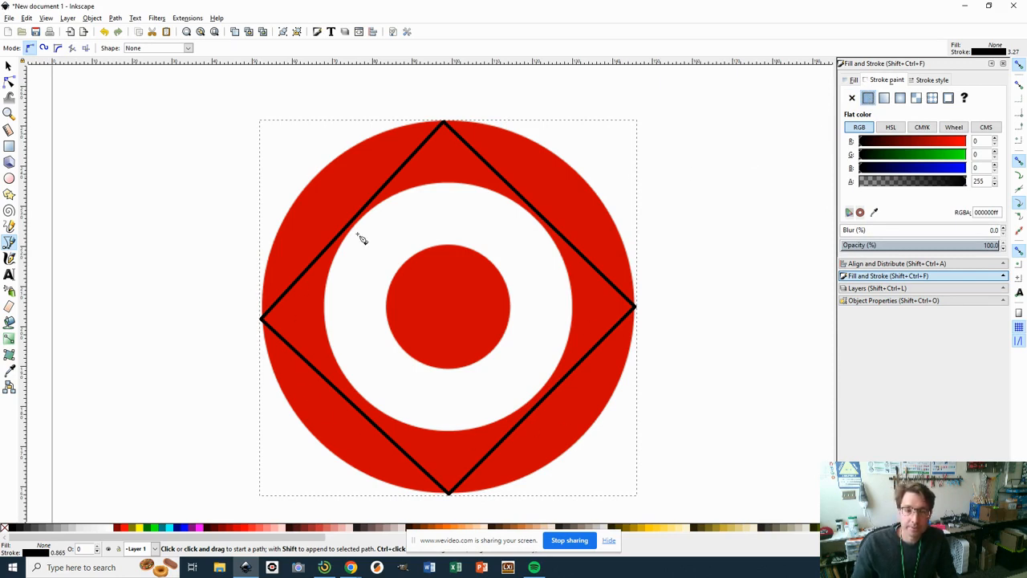
{"action": "left_click", "coordinate": [854, 80]}
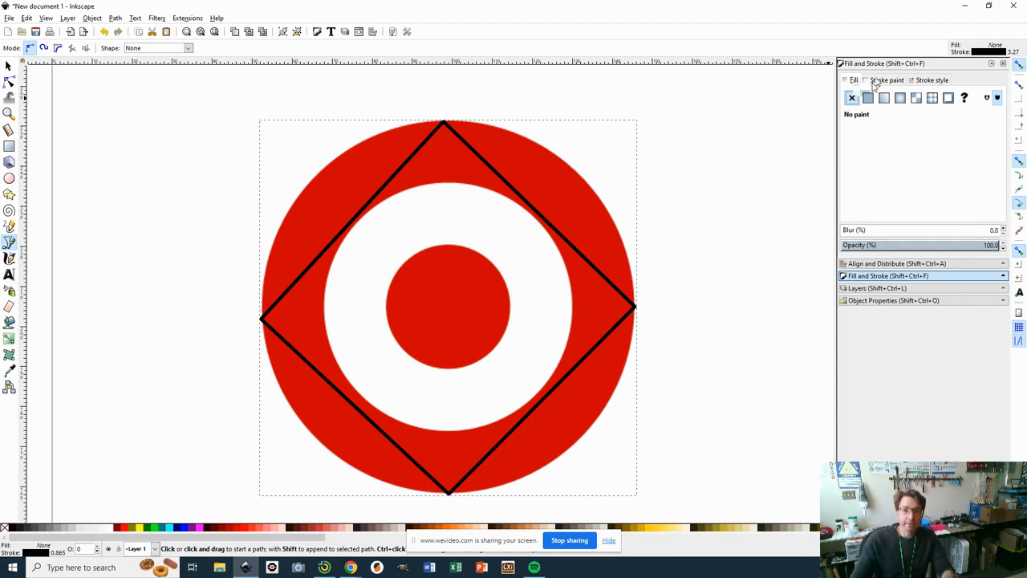
Step: Replace the diamond with a closed four-point path on Layer 2 through the outer circle's extremes, sides about 65 mm, and show its stroke paint
{"action": "key", "text": "Delete"}
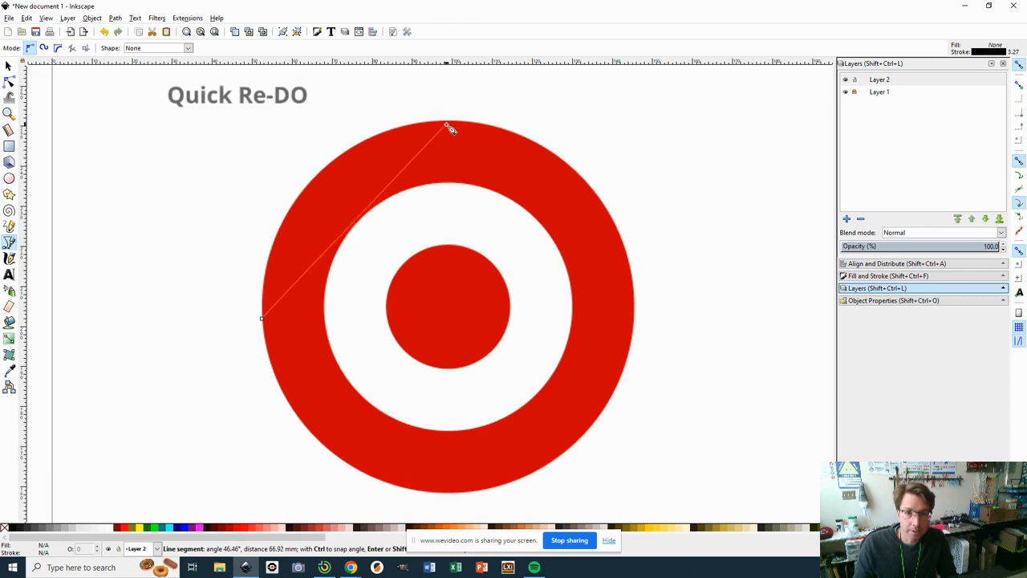
{"action": "left_click", "coordinate": [447, 122]}
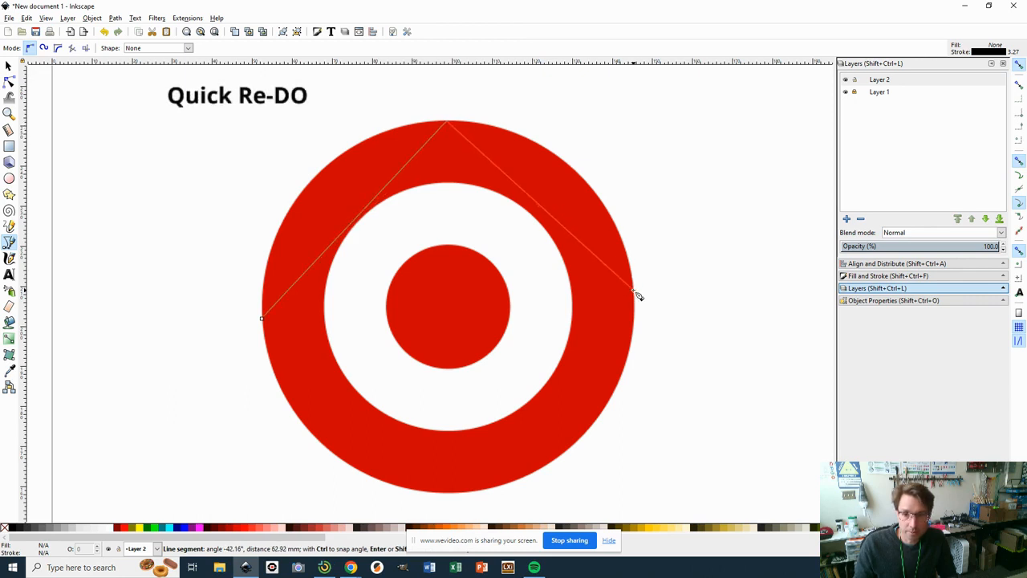
{"action": "left_click", "coordinate": [634, 300]}
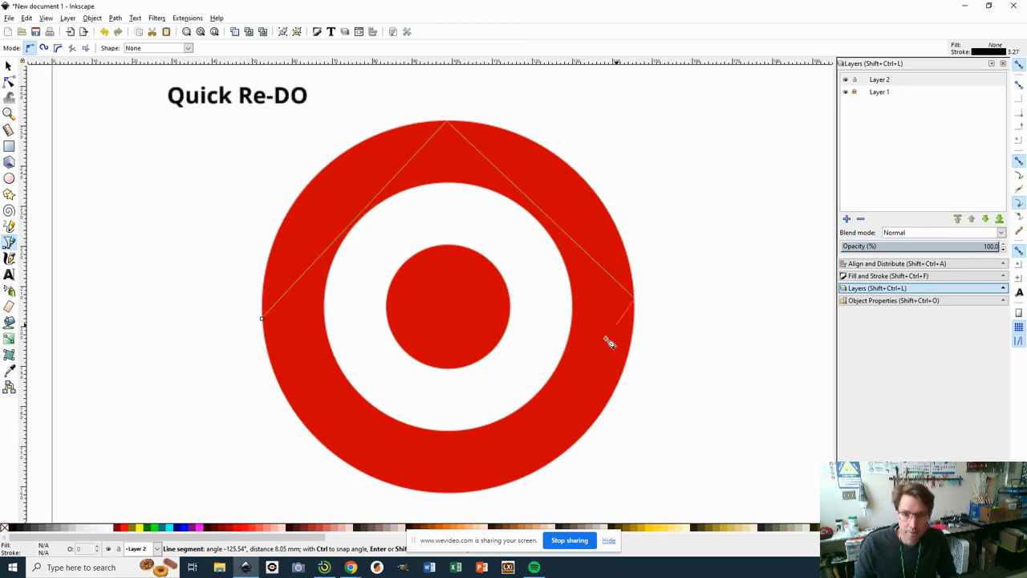
{"action": "left_click", "coordinate": [461, 492]}
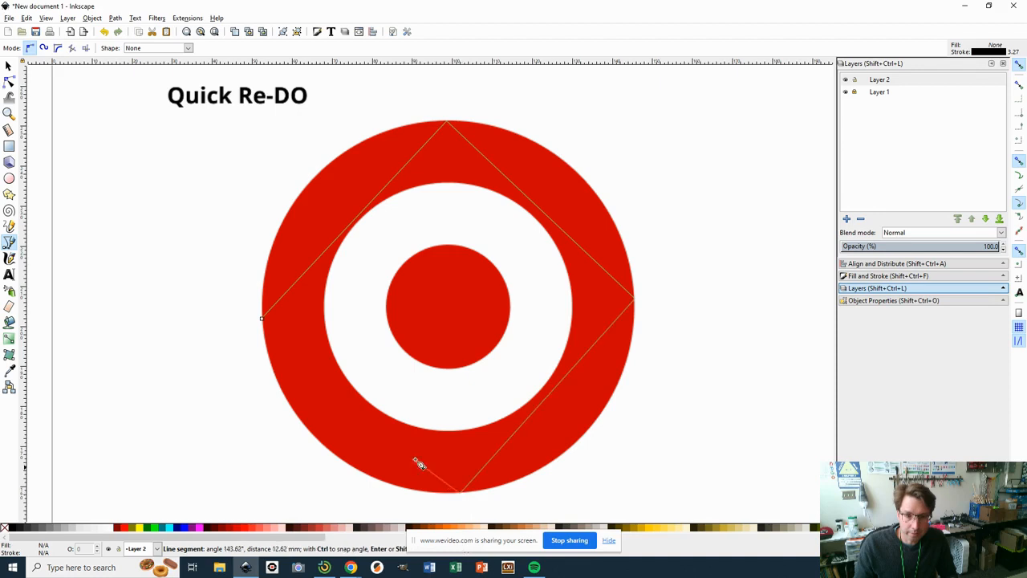
{"action": "left_click", "coordinate": [262, 320]}
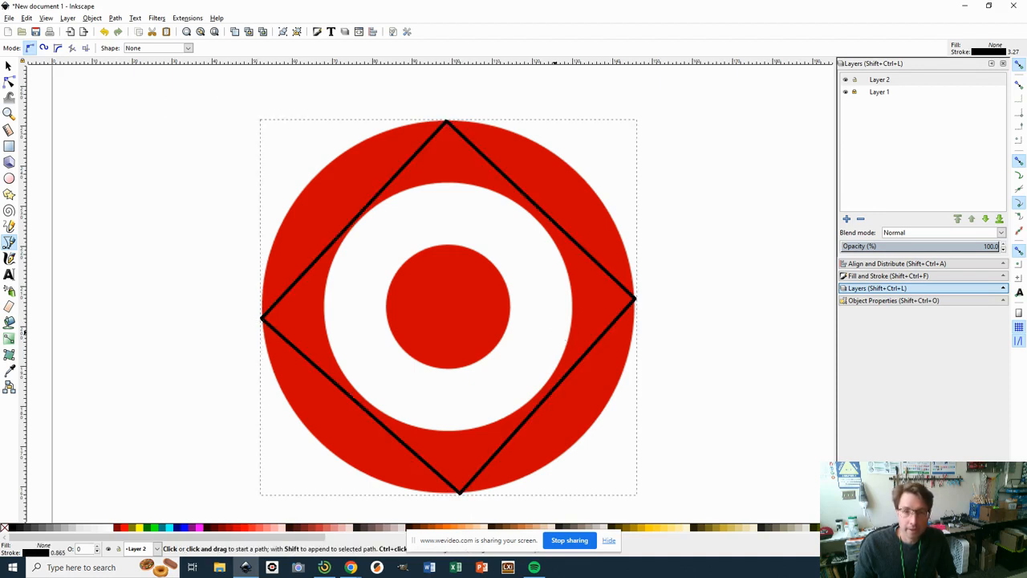
{"action": "key", "text": "ctrl+shift+f"}
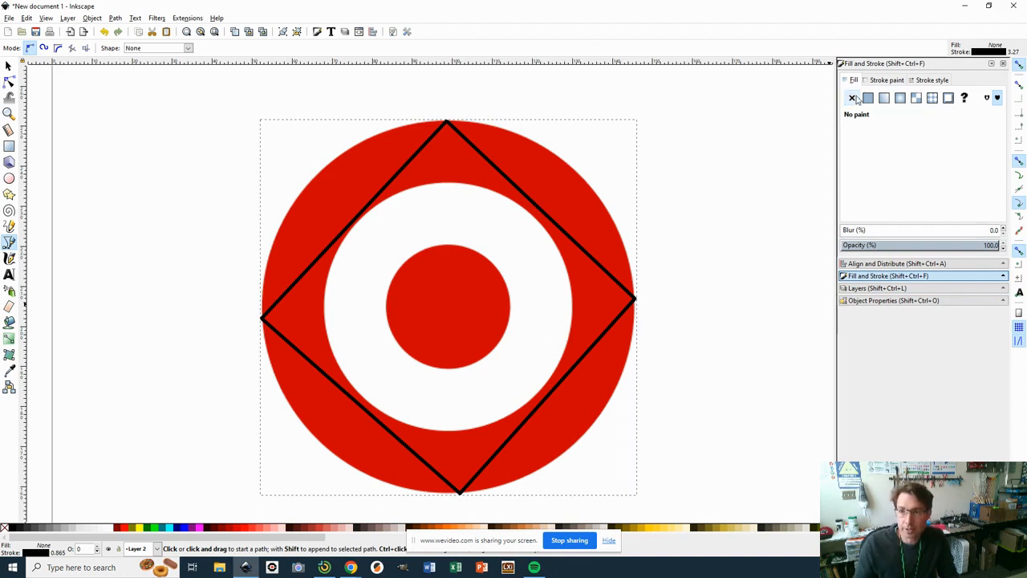
{"action": "left_click", "coordinate": [884, 80]}
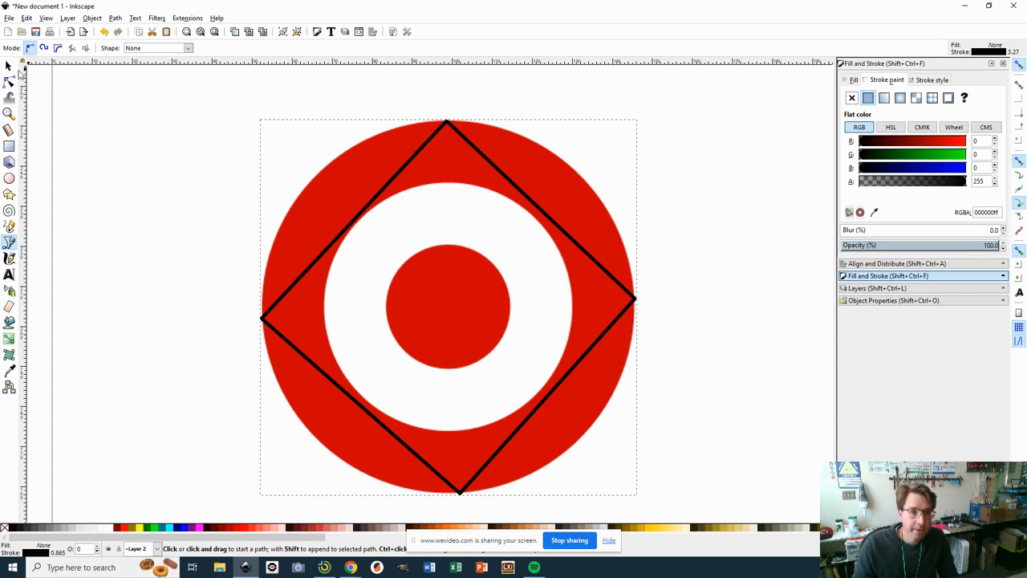
Step: Bend the four straight sides of the path outward with the node tool so they follow the outer red circle's edge
{"action": "left_click", "coordinate": [11, 81]}
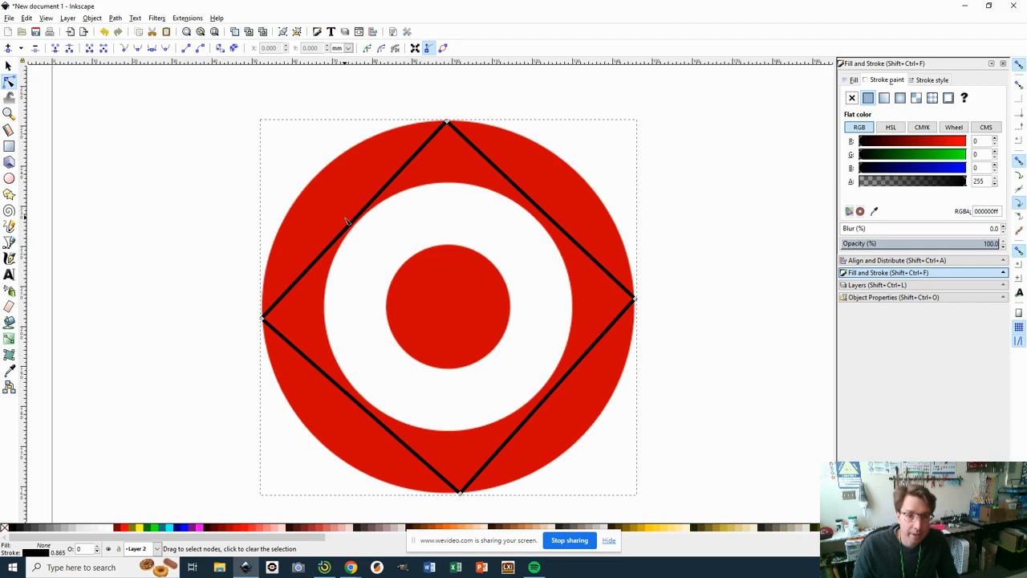
{"action": "left_click_drag", "start_coordinate": [348, 228], "coordinate": [327, 180]}
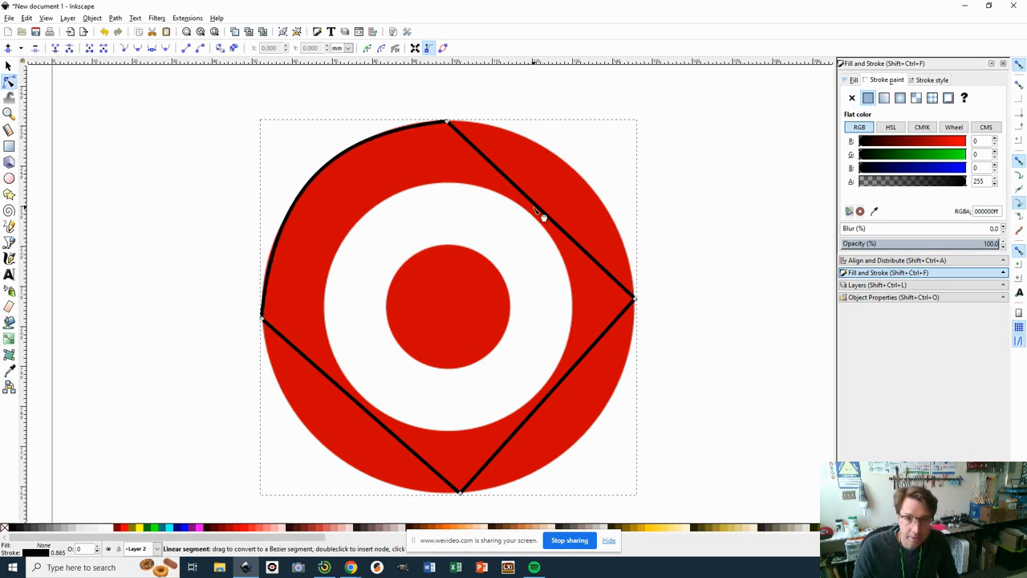
{"action": "left_click_drag", "start_coordinate": [543, 216], "coordinate": [589, 186]}
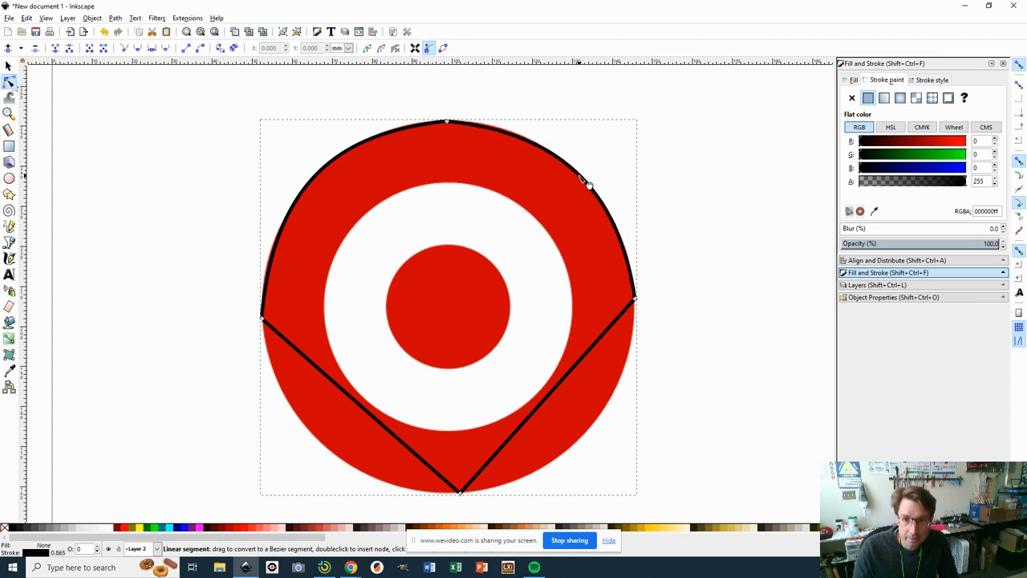
{"action": "left_click_drag", "start_coordinate": [548, 399], "coordinate": [592, 436]}
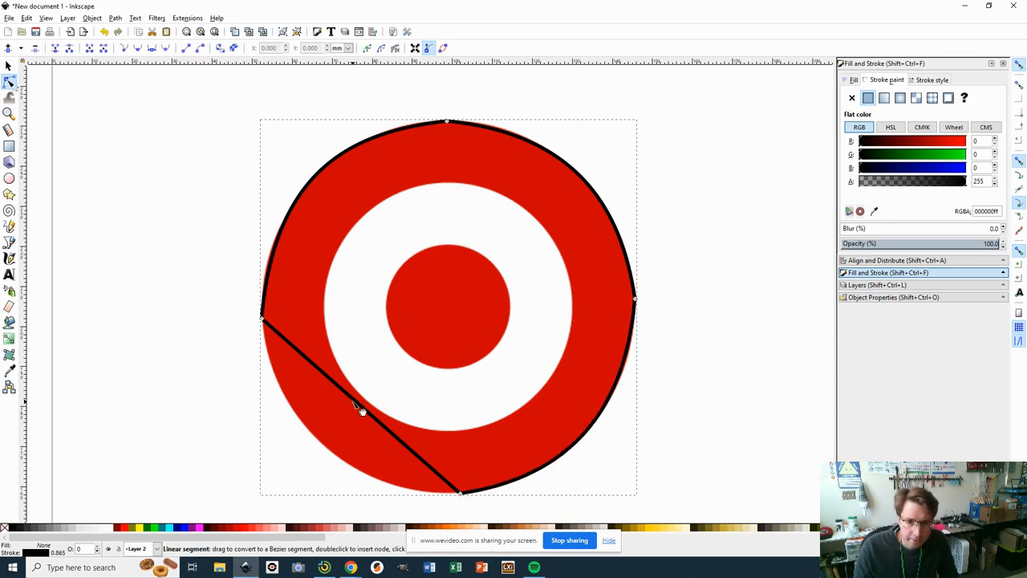
{"action": "left_click_drag", "start_coordinate": [362, 412], "coordinate": [337, 457]}
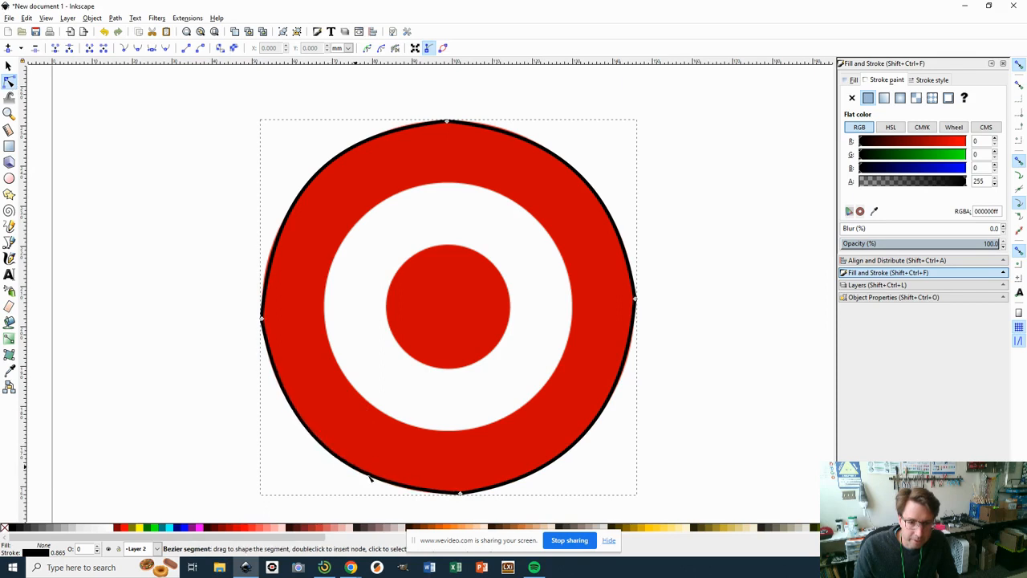
{"action": "left_click", "coordinate": [461, 496]}
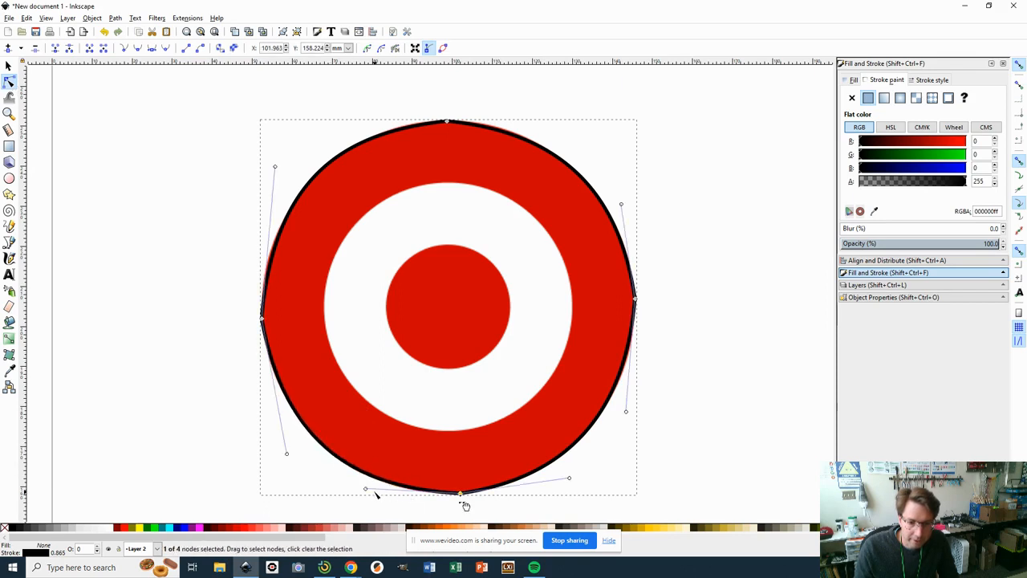
{"action": "left_click_drag", "start_coordinate": [365, 491], "coordinate": [403, 445]}
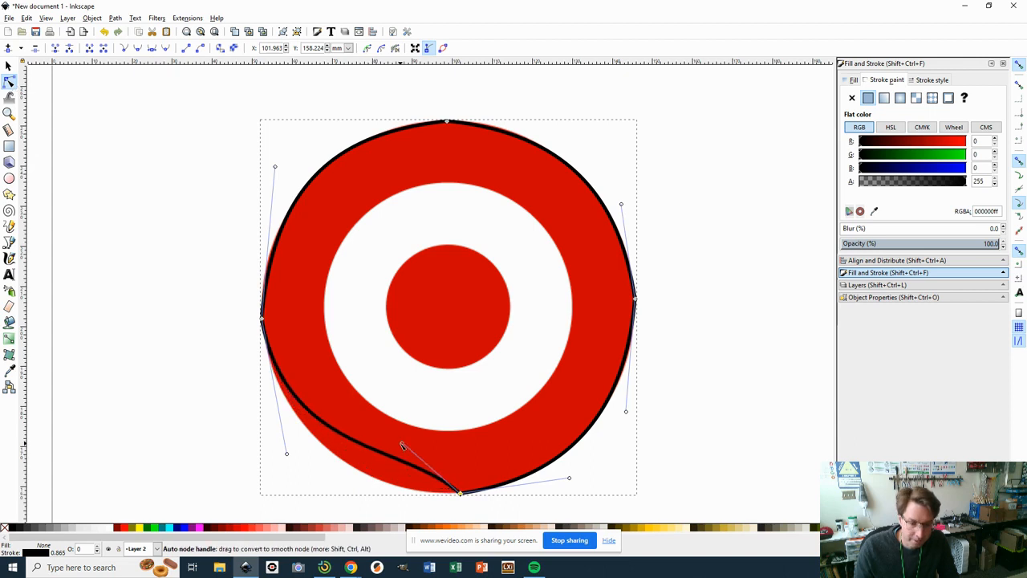
{"action": "key", "text": "ctrl+z"}
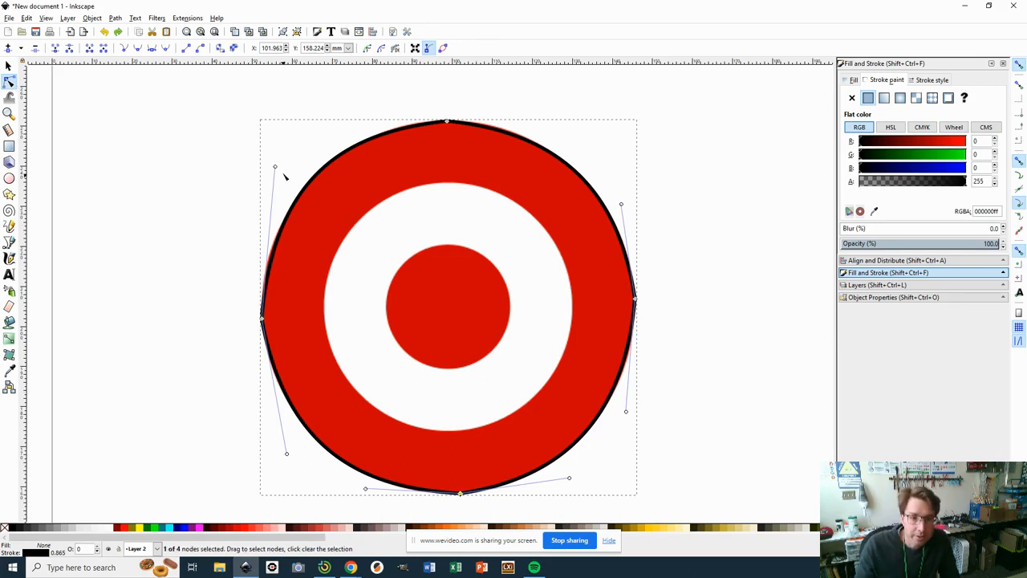
Step: Adjust both curve handles of the upper-left arc so it fits the outer red circle more closely
{"action": "left_click_drag", "start_coordinate": [276, 169], "coordinate": [267, 182]}
{"action": "left_click", "coordinate": [448, 124]}
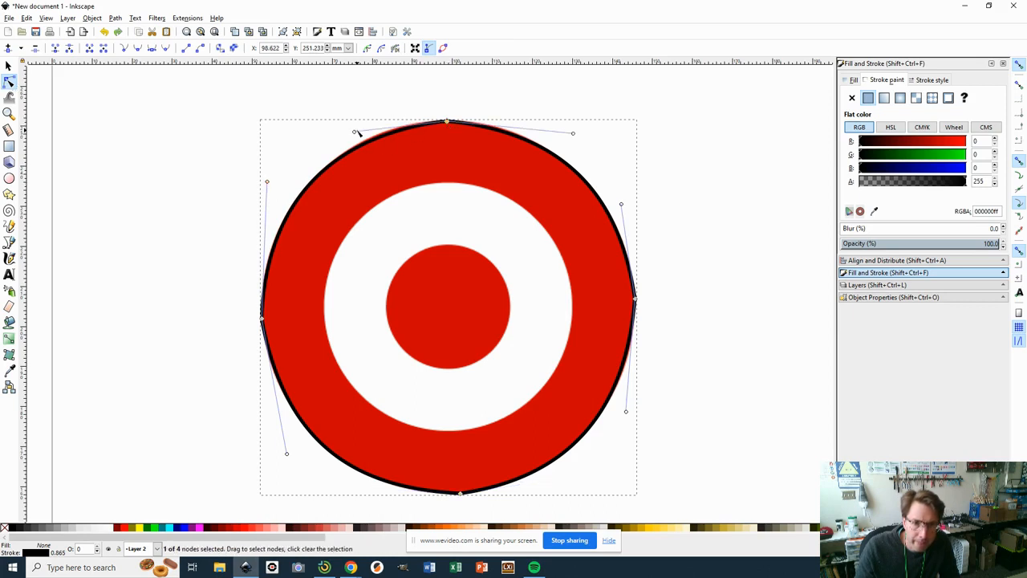
{"action": "left_click_drag", "start_coordinate": [356, 129], "coordinate": [354, 127]}
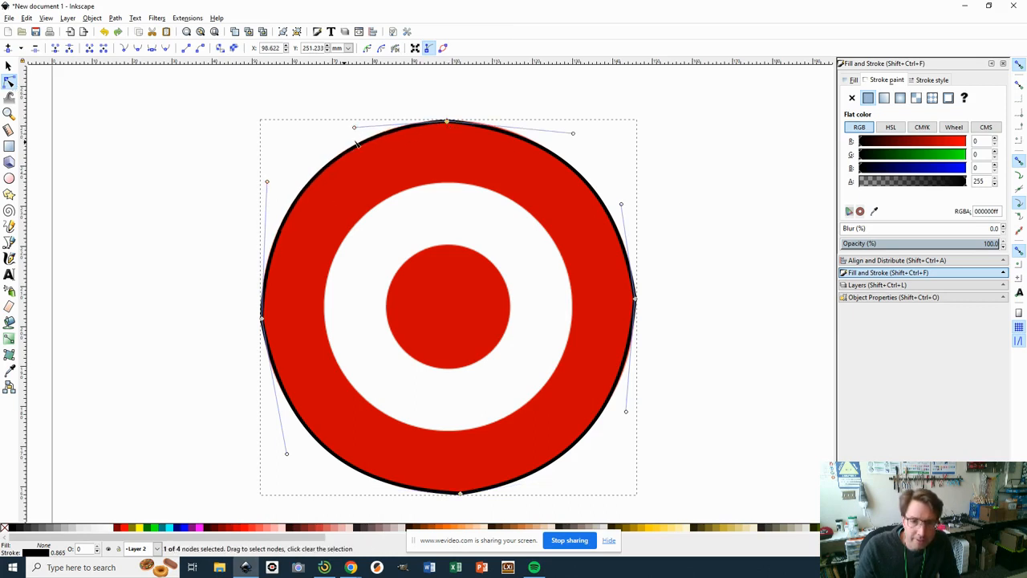
Step: Fill the traced outer circle with black and lower its opacity to 26.4%
{"action": "left_click", "coordinate": [853, 81]}
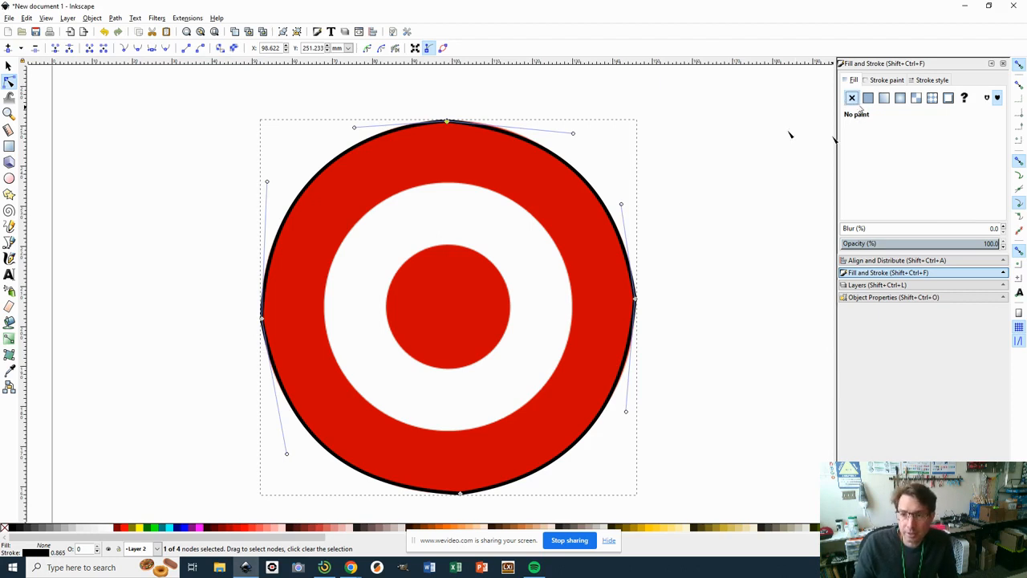
{"action": "left_click", "coordinate": [13, 531]}
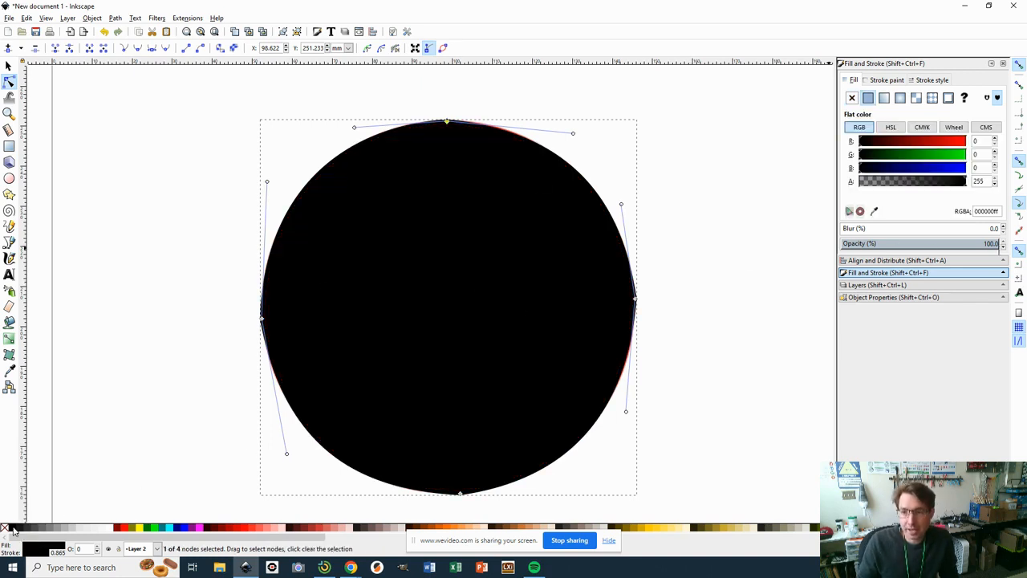
{"action": "left_click_drag", "start_coordinate": [844, 243], "coordinate": [873, 243]}
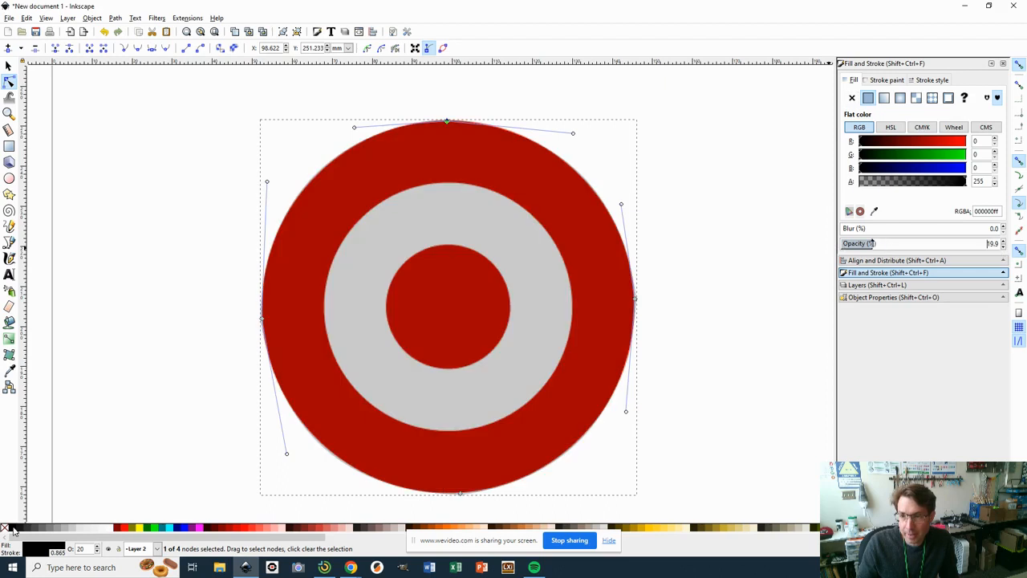
{"action": "left_click", "coordinate": [890, 243]}
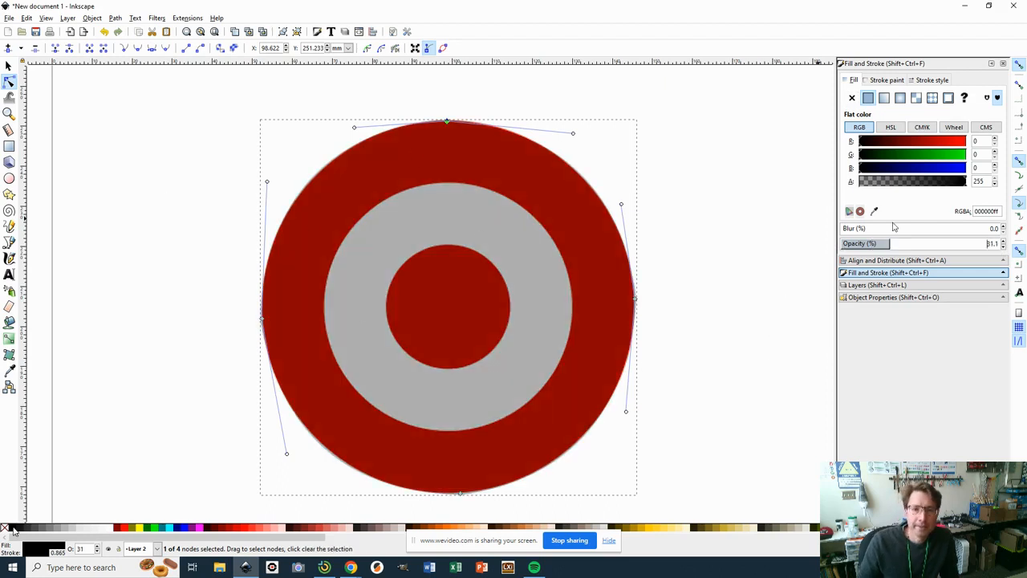
{"action": "mouse_move", "coordinate": [890, 243]}
{"action": "left_mouse_down"}
{"action": "mouse_move", "coordinate": [1003, 243]}
{"action": "mouse_move", "coordinate": [884, 243]}
{"action": "left_mouse_up"}
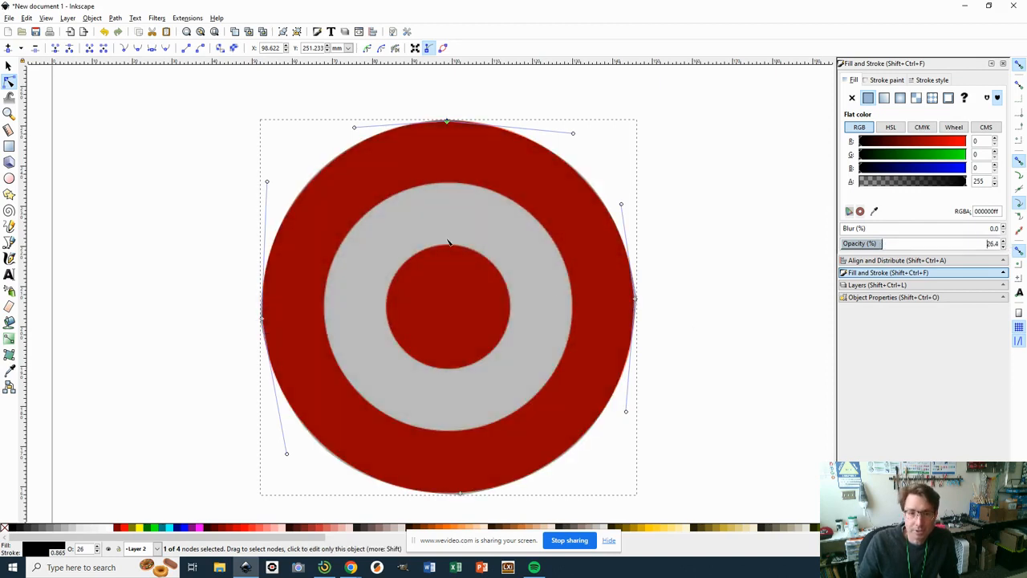
Step: Draw a closed four-point Bezier path through the white circle's extremes, sides about 40 mm, and remove its fill while keeping the black stroke
{"action": "left_click", "coordinate": [9, 242]}
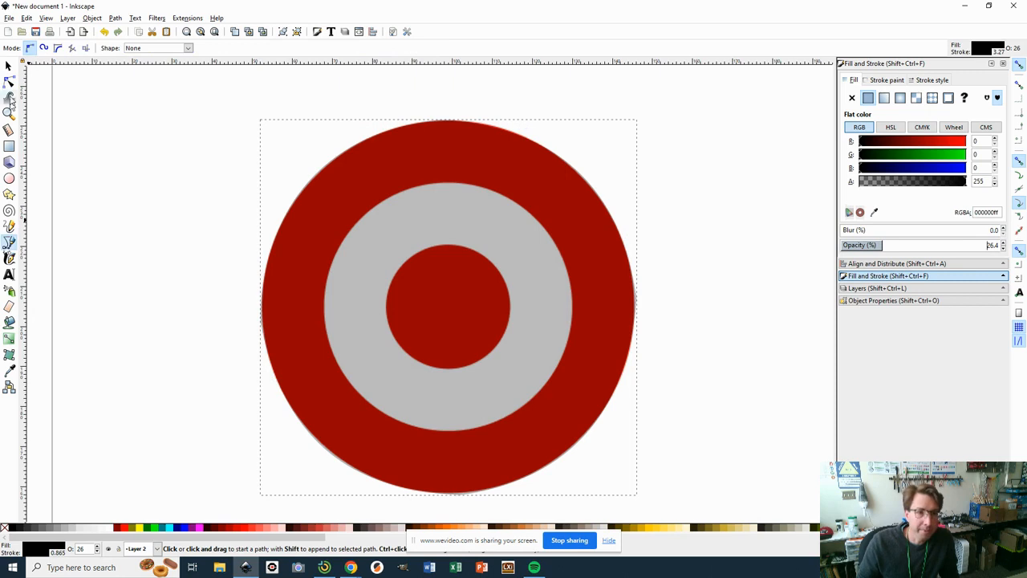
{"action": "left_click", "coordinate": [325, 316]}
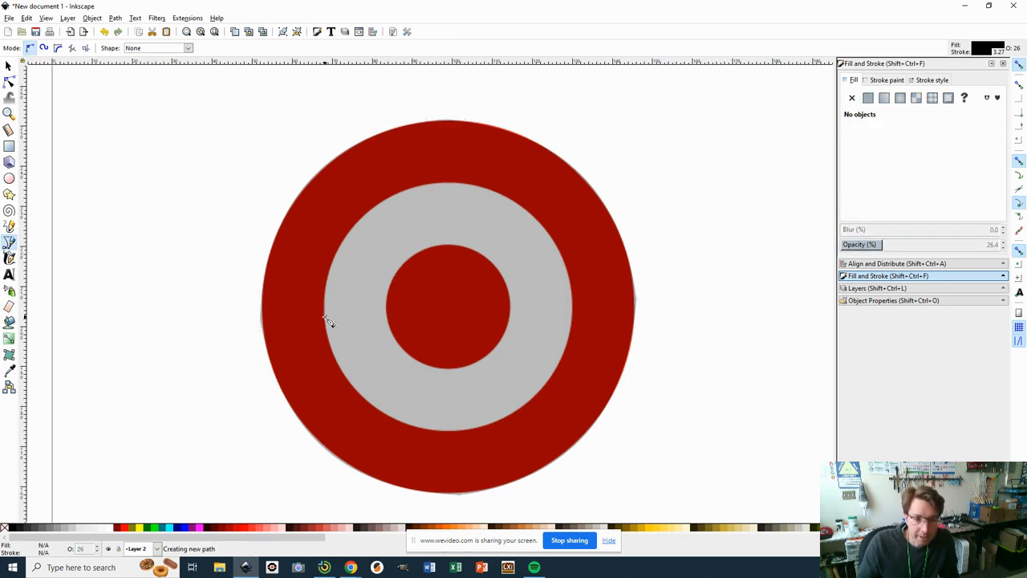
{"action": "left_click", "coordinate": [448, 185]}
{"action": "left_click", "coordinate": [572, 297]}
{"action": "left_click", "coordinate": [453, 431]}
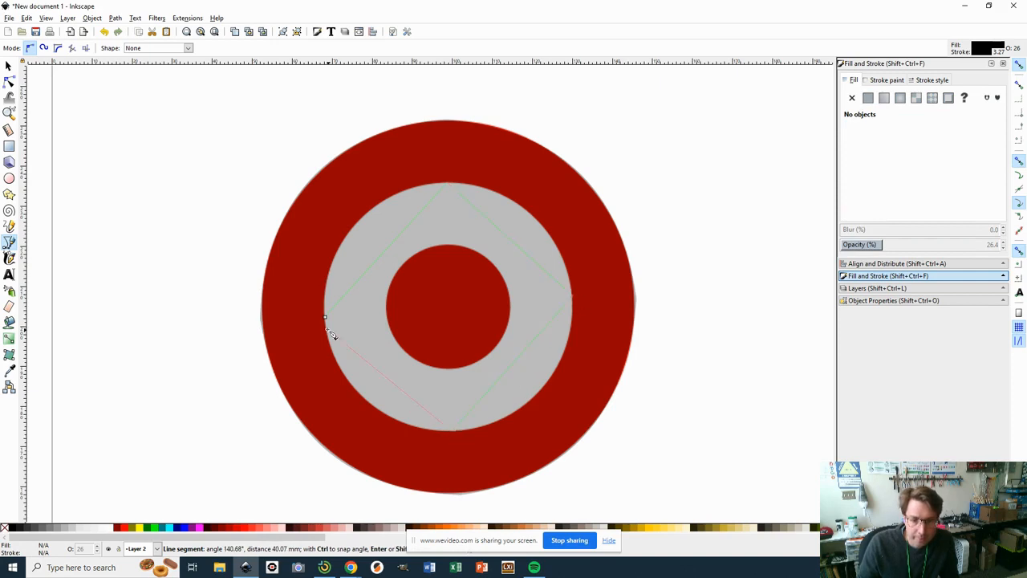
{"action": "left_click", "coordinate": [325, 320]}
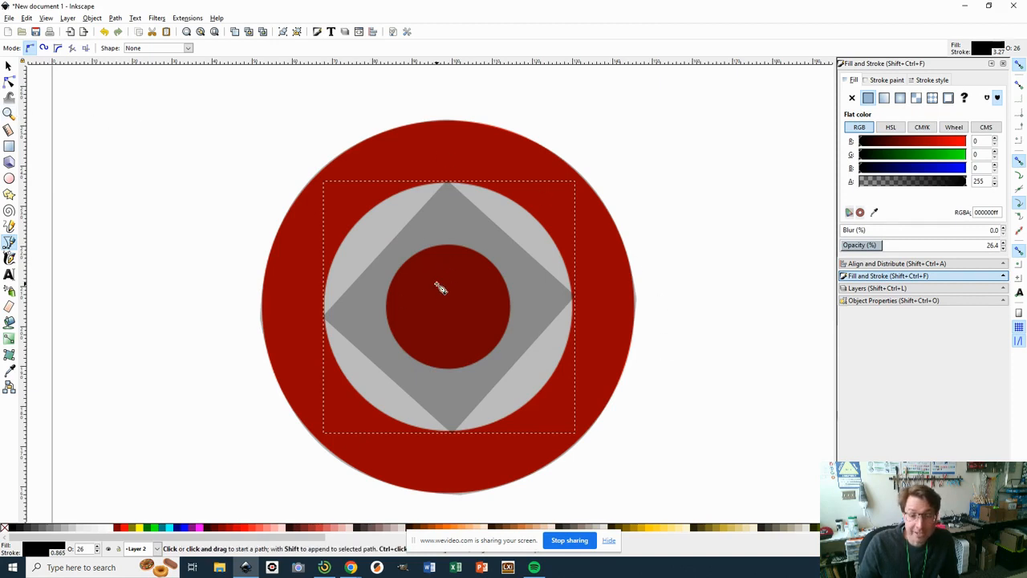
{"action": "left_click", "coordinate": [852, 98]}
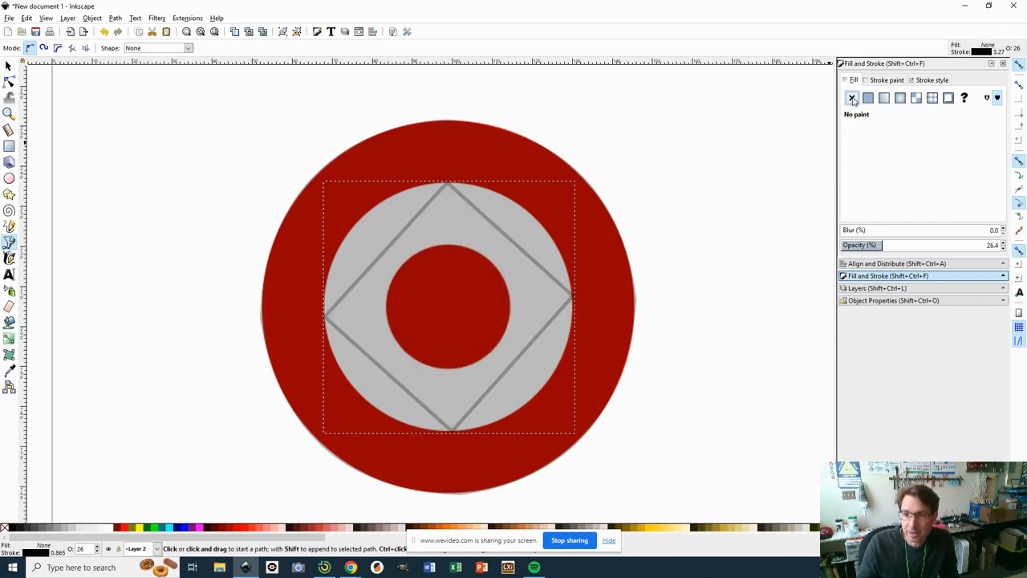
{"action": "left_click", "coordinate": [887, 80]}
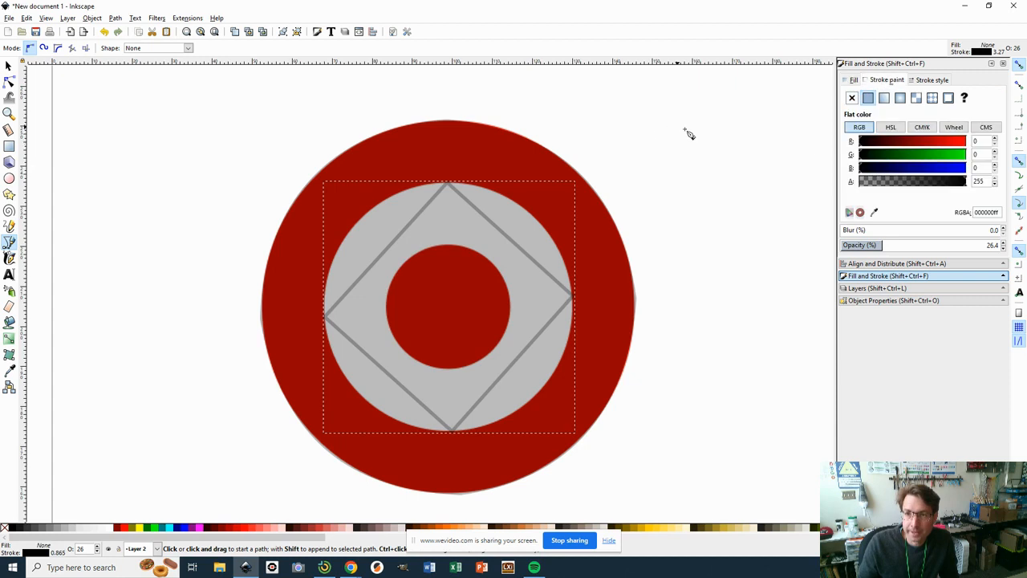
Step: Bend the inner diamond's upper-left side onto the white circle's edge and refine the curve handles at both of its ends
{"action": "left_click", "coordinate": [8, 82]}
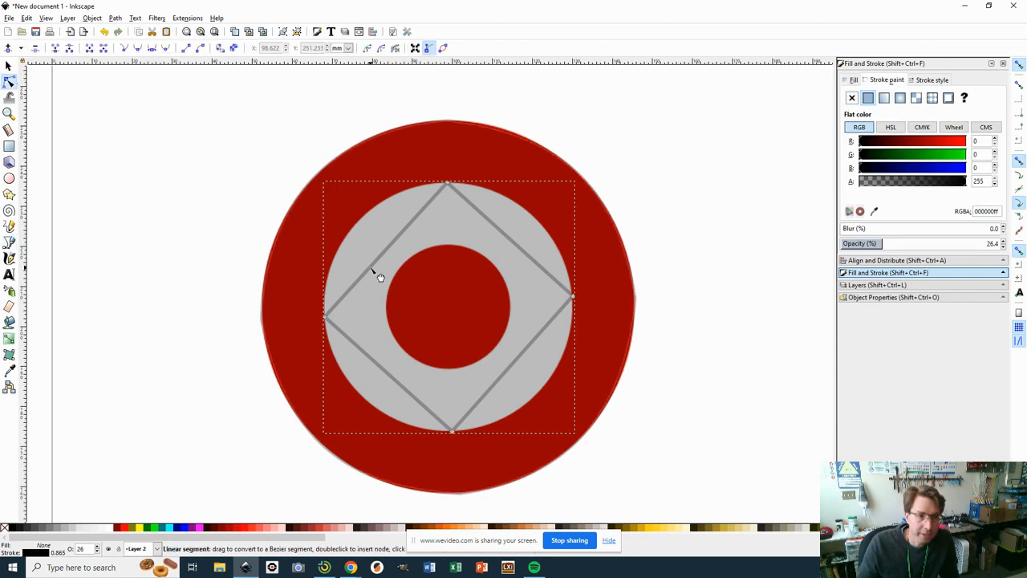
{"action": "left_click_drag", "start_coordinate": [384, 271], "coordinate": [369, 232]}
{"action": "left_click", "coordinate": [445, 191]}
{"action": "left_click_drag", "start_coordinate": [399, 198], "coordinate": [397, 192]}
{"action": "left_click", "coordinate": [338, 208]}
{"action": "left_click", "coordinate": [325, 319]}
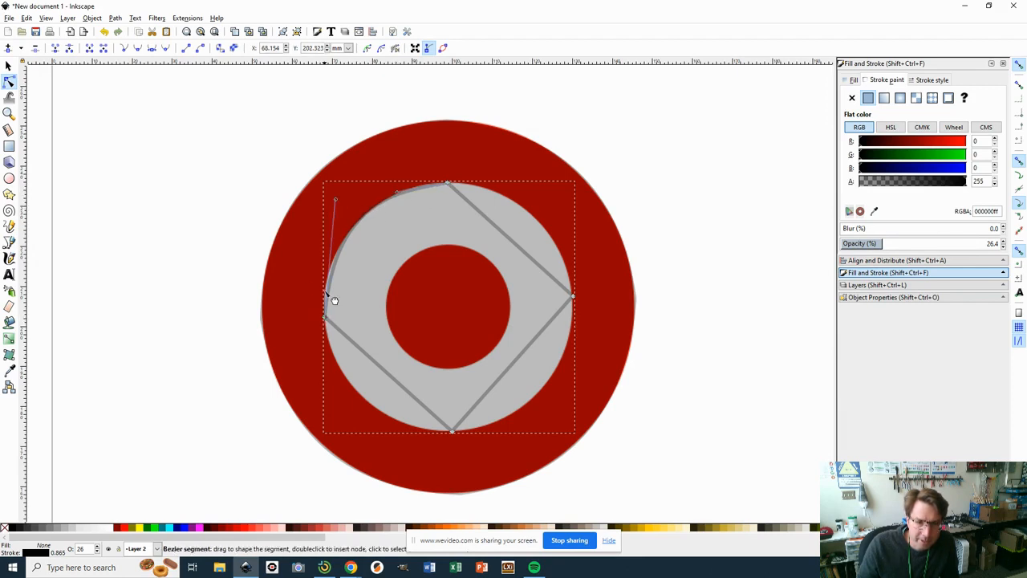
{"action": "left_click_drag", "start_coordinate": [336, 203], "coordinate": [328, 220]}
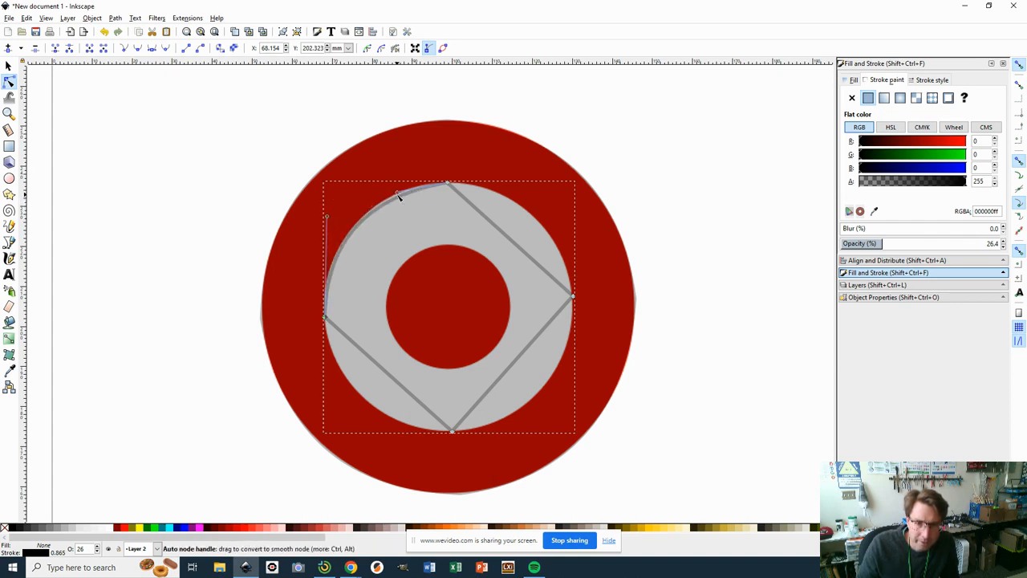
{"action": "left_click_drag", "start_coordinate": [399, 194], "coordinate": [400, 191]}
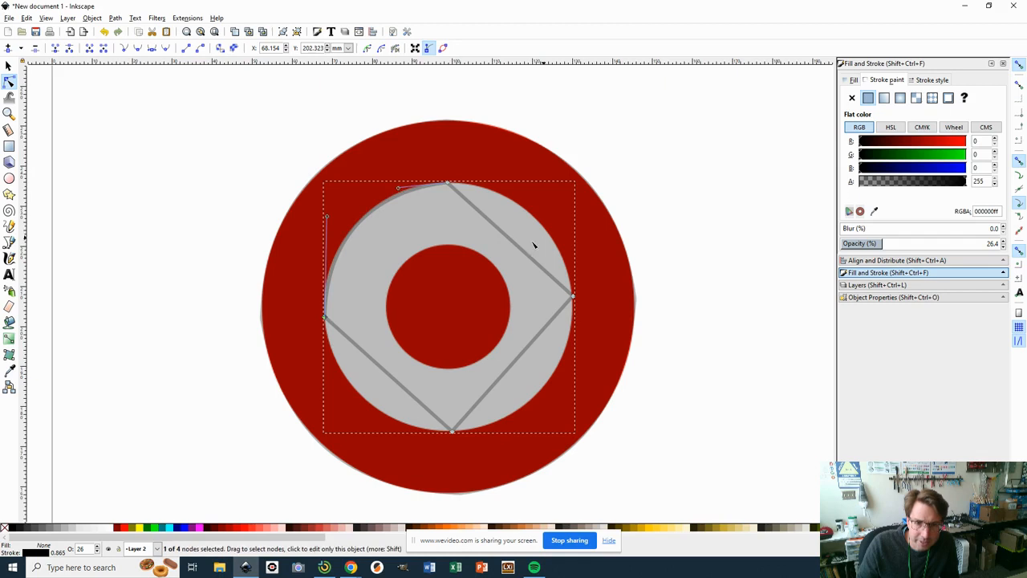
Step: Bend the inner diamond's three remaining straight sides outward onto the white circle's edge
{"action": "left_click_drag", "start_coordinate": [516, 246], "coordinate": [540, 228]}
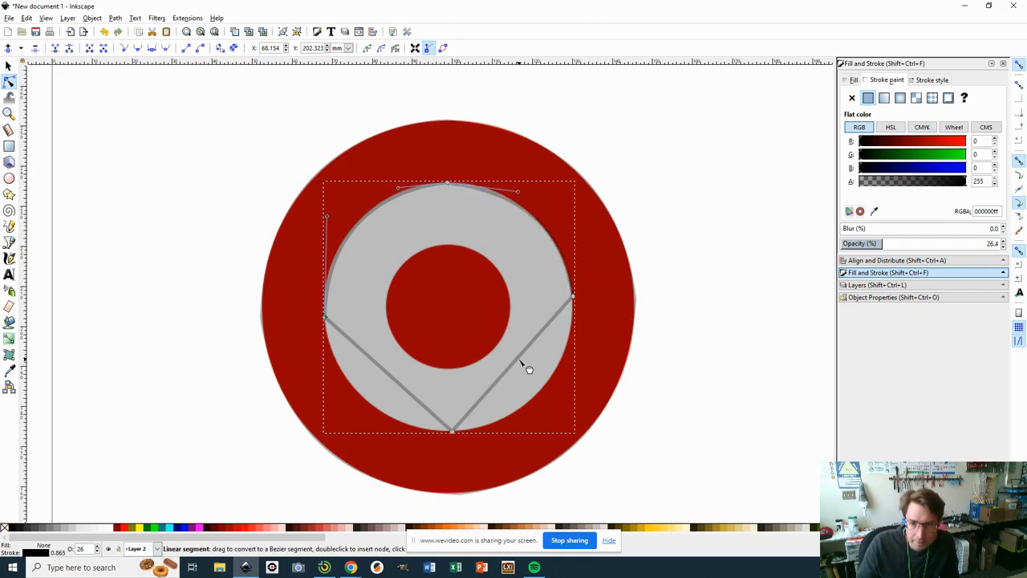
{"action": "left_click_drag", "start_coordinate": [522, 370], "coordinate": [547, 399]}
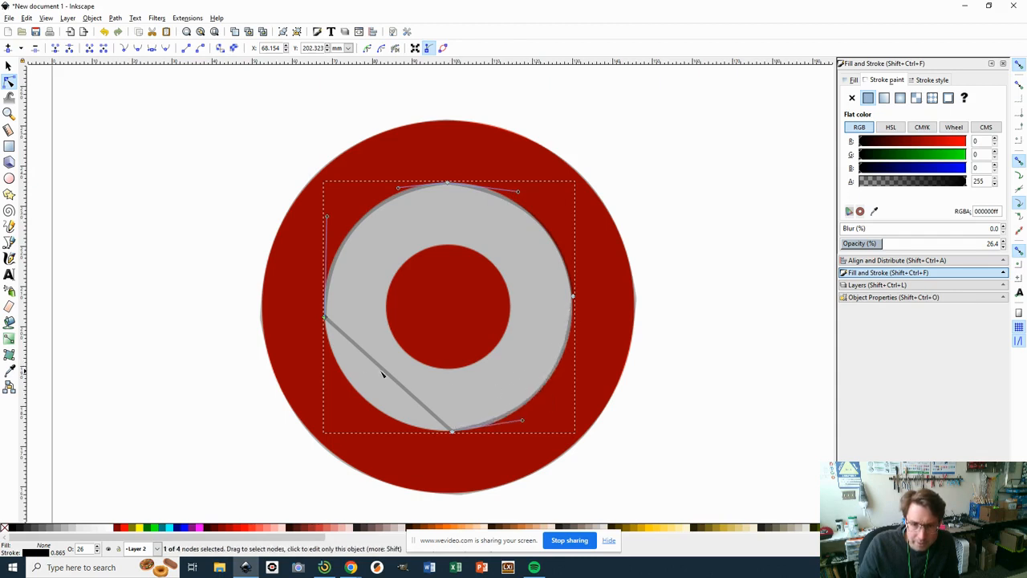
{"action": "left_click_drag", "start_coordinate": [401, 387], "coordinate": [373, 409]}
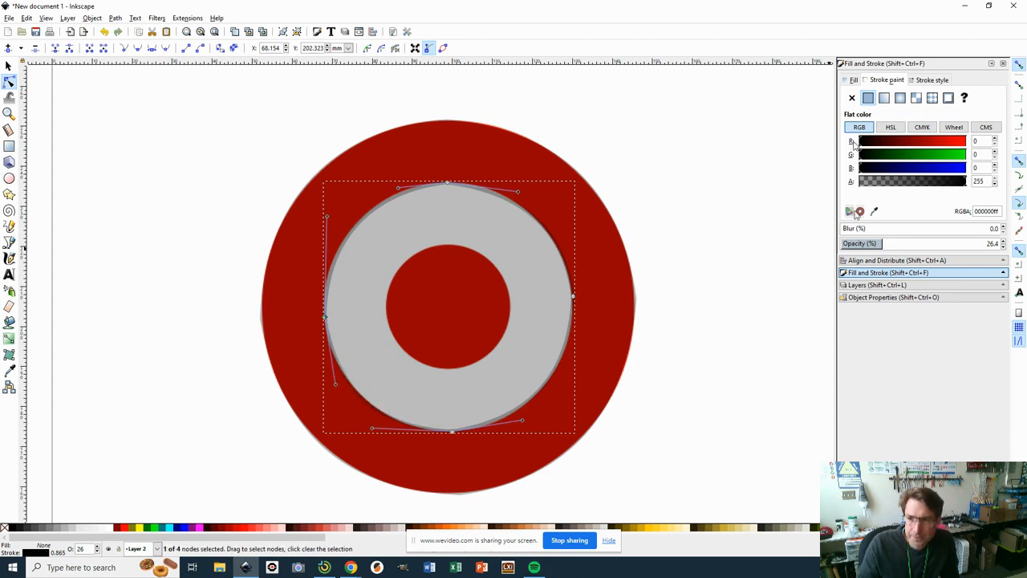
Step: Fill the traced inner circle with white and raise its opacity to 100%
{"action": "left_click", "coordinate": [855, 81]}
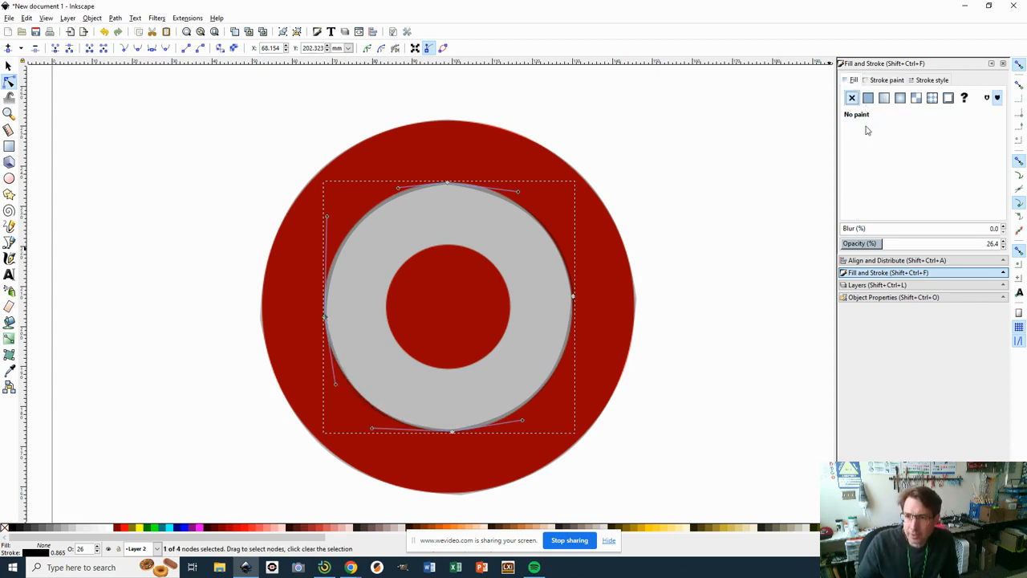
{"action": "left_click", "coordinate": [109, 527]}
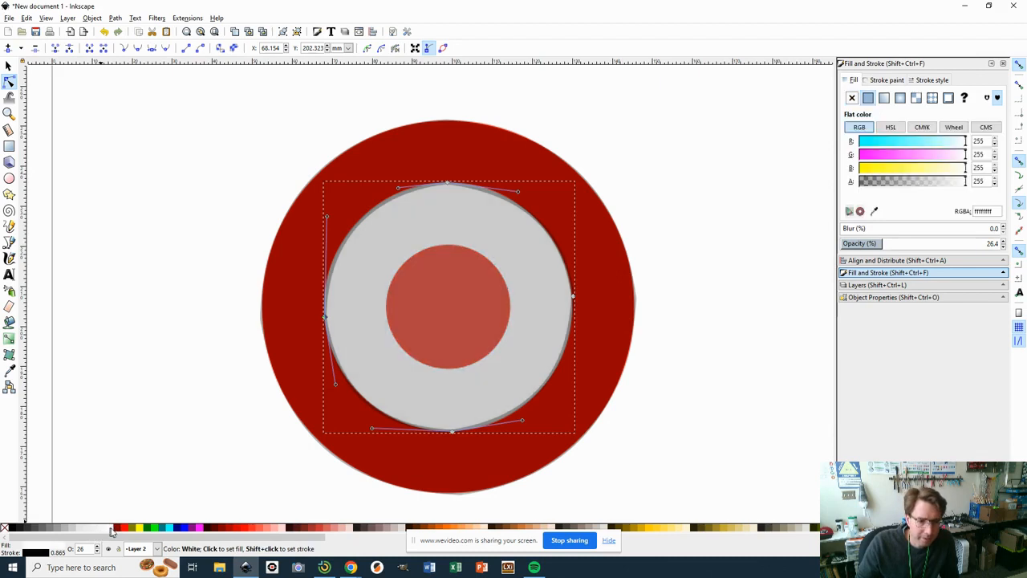
{"action": "left_click_drag", "start_coordinate": [884, 244], "coordinate": [1018, 249]}
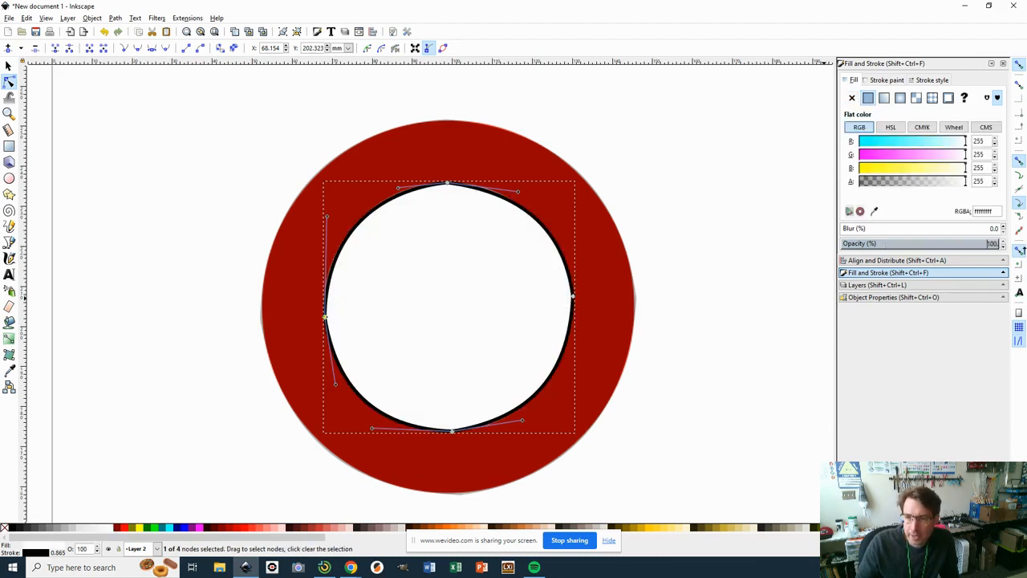
Step: Set the outer circle's opacity to 23.3% and the white circle's opacity to 35.8%
{"action": "left_click", "coordinate": [8, 65]}
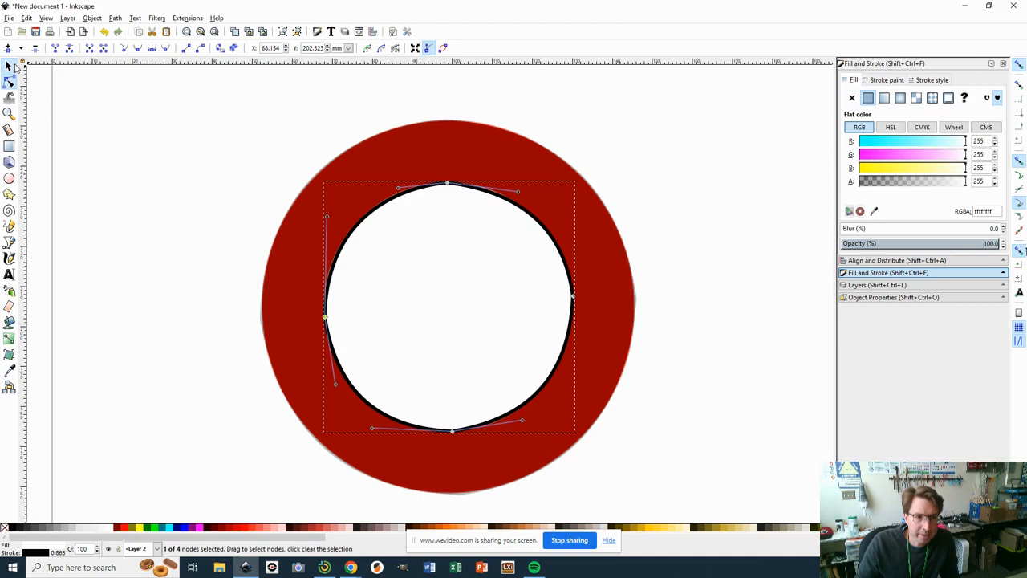
{"action": "left_click", "coordinate": [308, 210]}
{"action": "left_click_drag", "start_coordinate": [883, 245], "coordinate": [1010, 246]}
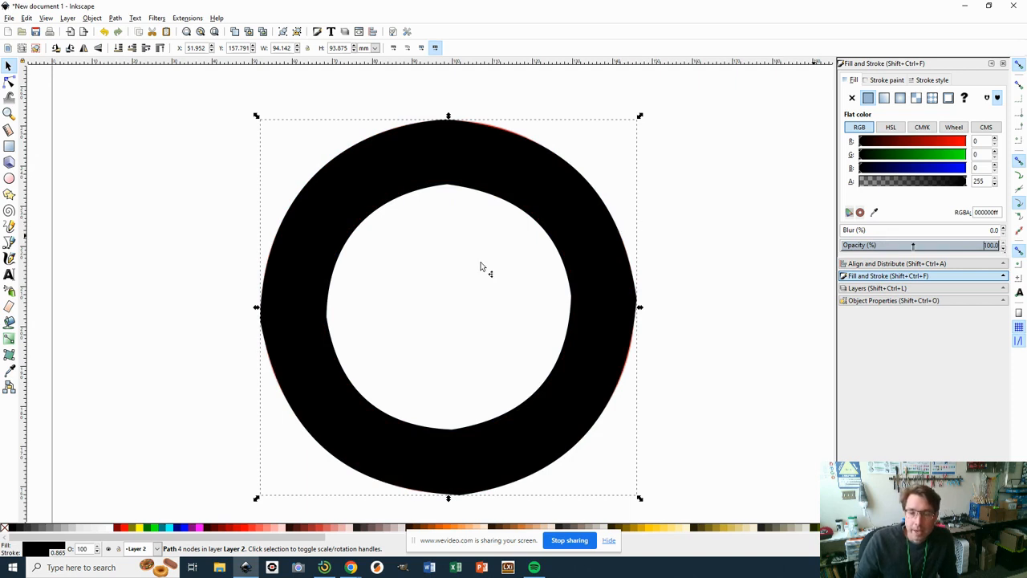
{"action": "left_click_drag", "start_coordinate": [930, 245], "coordinate": [885, 246]}
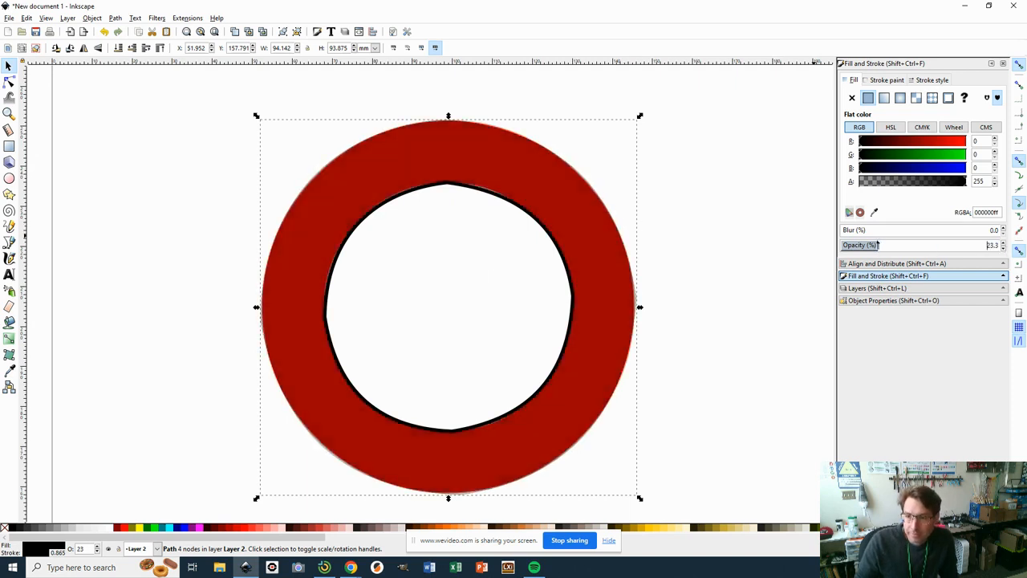
{"action": "left_click", "coordinate": [564, 273]}
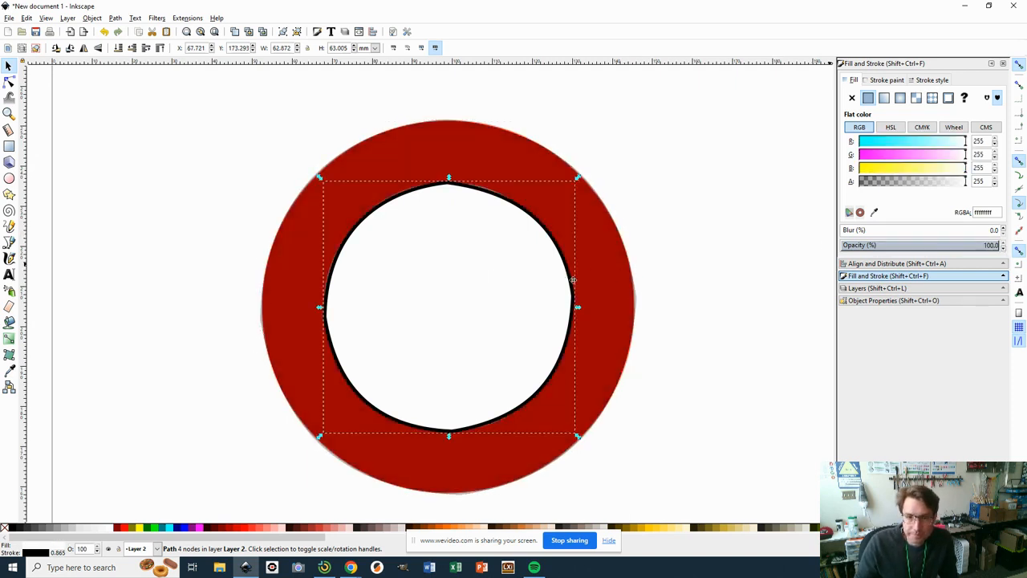
{"action": "left_click_drag", "start_coordinate": [909, 246], "coordinate": [903, 245]}
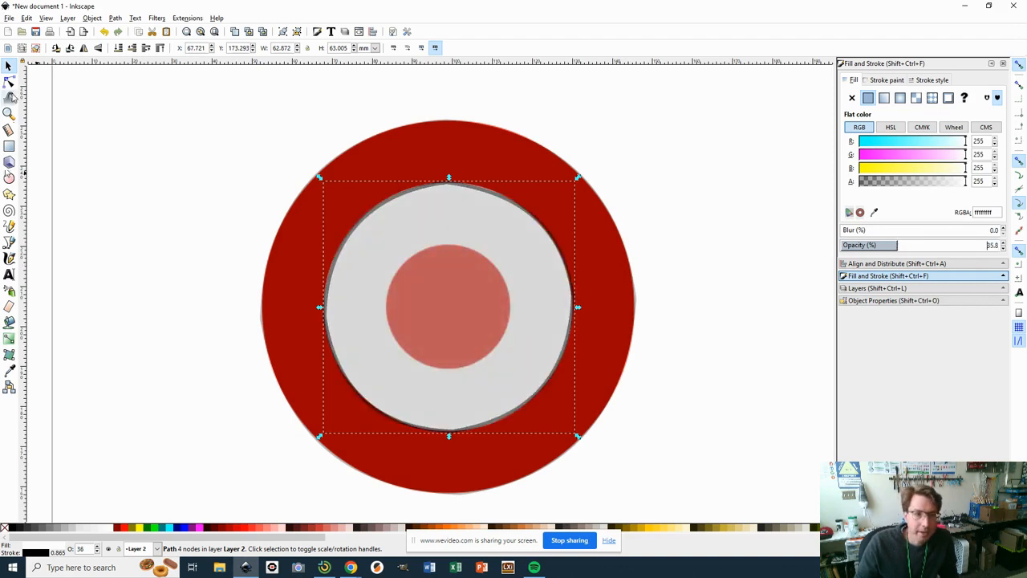
Step: Draw a closed four-point Bezier path through the central red circle's extremes, with sides about 22 mm
{"action": "left_click", "coordinate": [9, 242]}
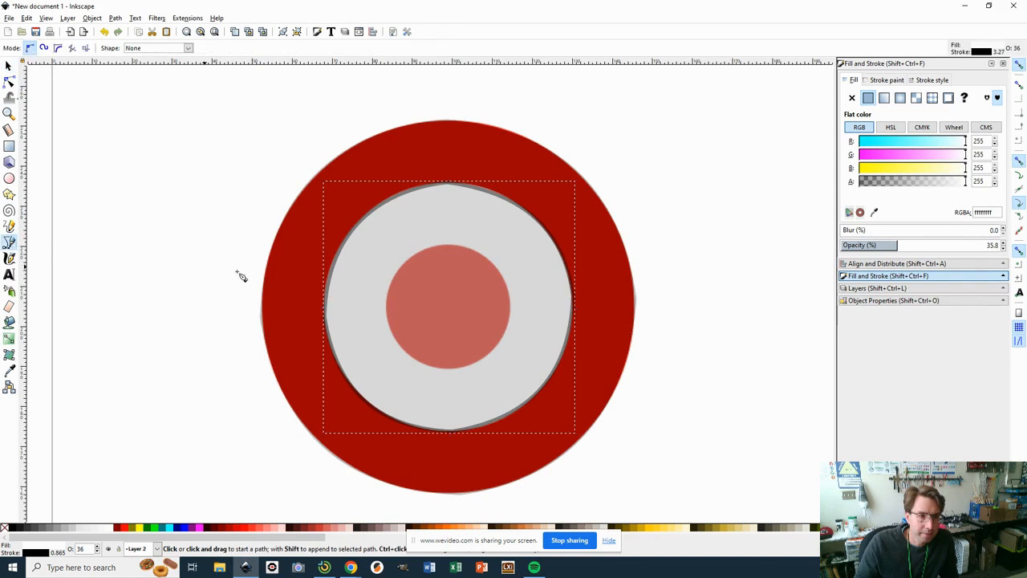
{"action": "left_click", "coordinate": [387, 313]}
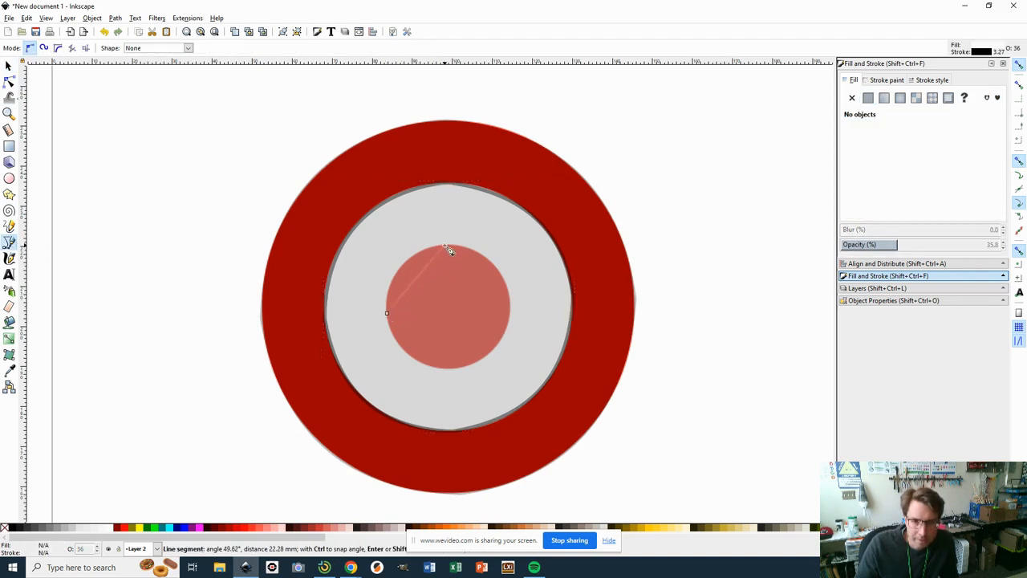
{"action": "left_click", "coordinate": [448, 247]}
{"action": "left_click", "coordinate": [510, 304]}
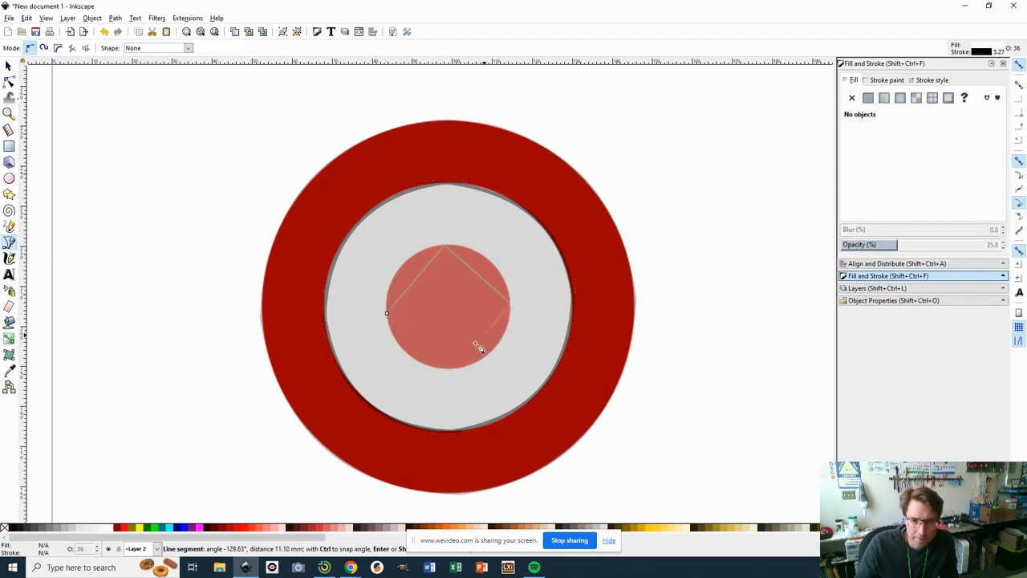
{"action": "left_click", "coordinate": [452, 369]}
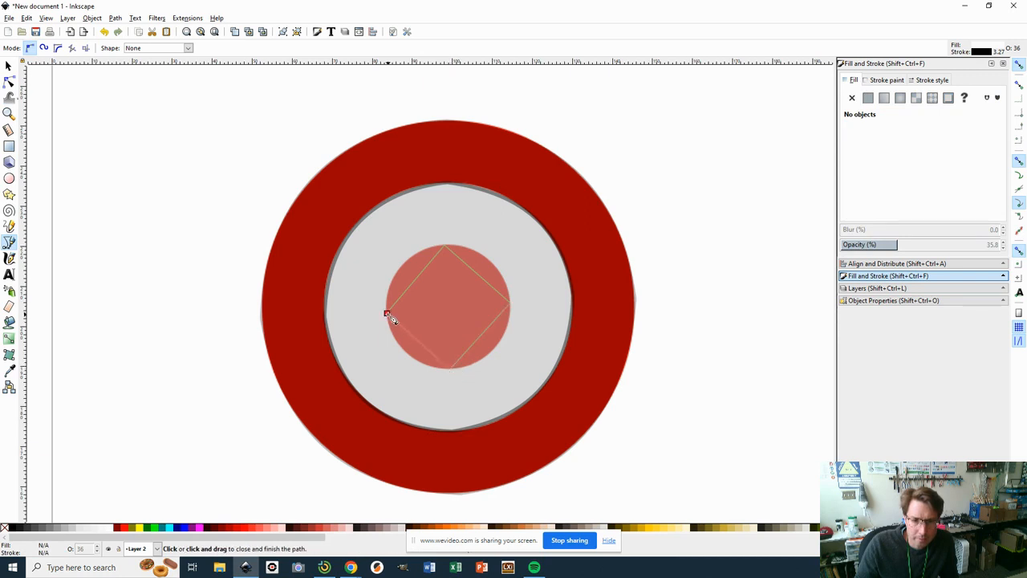
{"action": "left_click", "coordinate": [388, 313]}
Step: Bend all four sides of the central diamond outward onto the red center circle's edge
{"action": "left_click", "coordinate": [9, 83]}
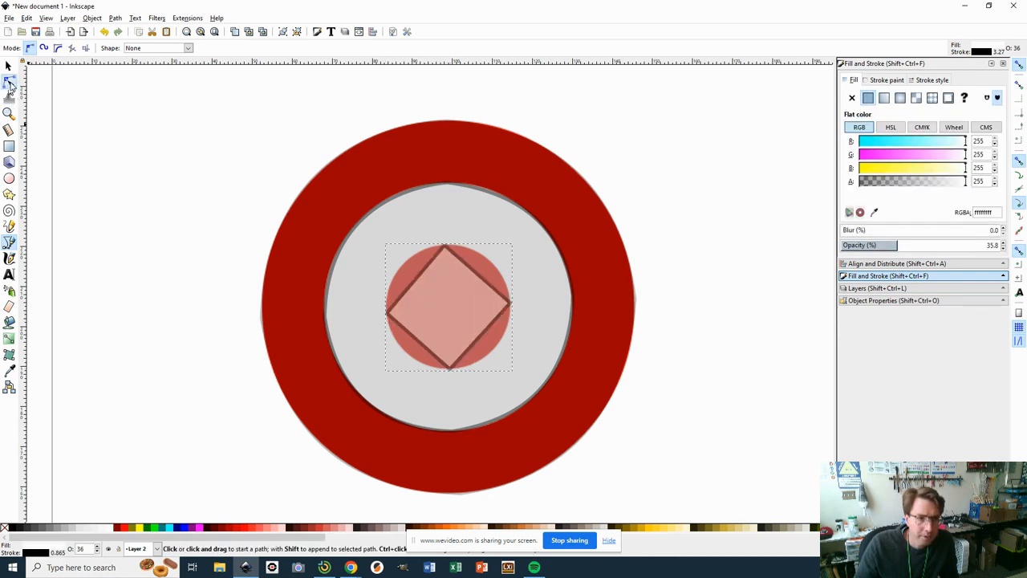
{"action": "left_click_drag", "start_coordinate": [429, 289], "coordinate": [410, 270]}
{"action": "left_click_drag", "start_coordinate": [488, 284], "coordinate": [501, 273]}
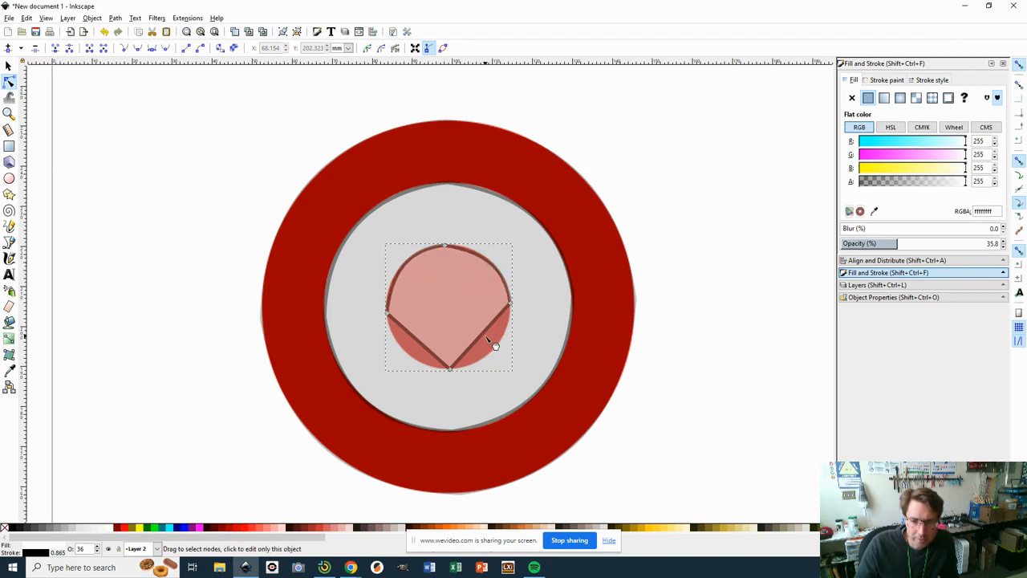
{"action": "left_click_drag", "start_coordinate": [488, 344], "coordinate": [504, 358]}
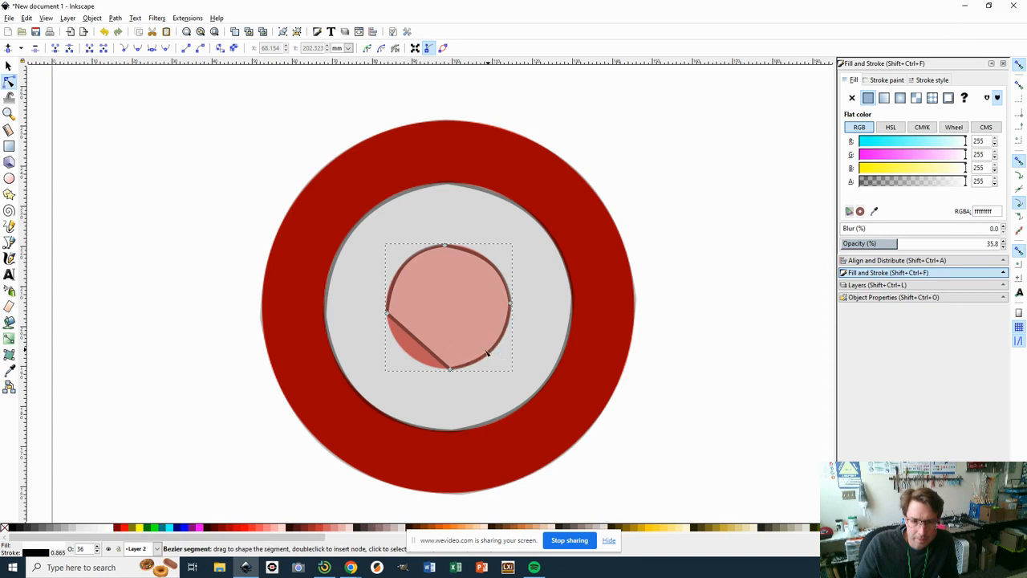
{"action": "left_click_drag", "start_coordinate": [436, 356], "coordinate": [410, 356]}
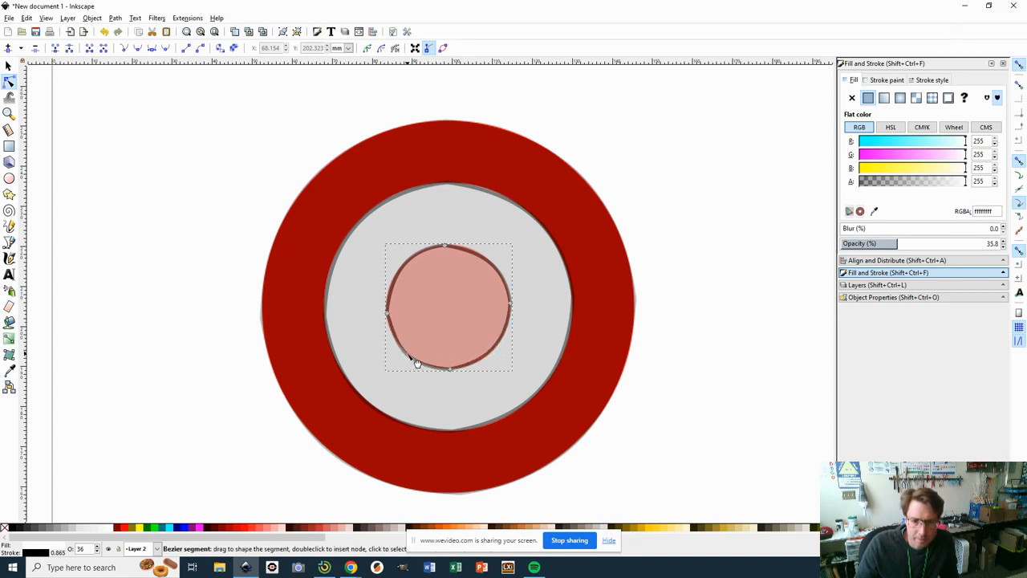
Step: Refine the curve handles at the central path's top and left nodes to follow the red center circle more closely
{"action": "left_click", "coordinate": [446, 246]}
{"action": "scroll", "coordinate": [472, 249], "scroll_direction": "up", "scroll_amount": 2}
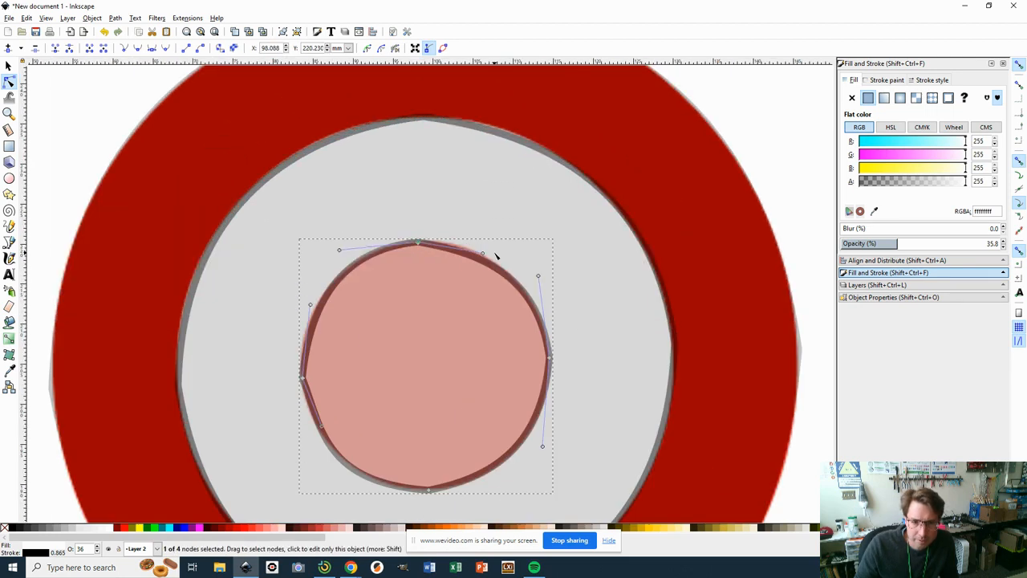
{"action": "left_click_drag", "start_coordinate": [484, 255], "coordinate": [483, 248]}
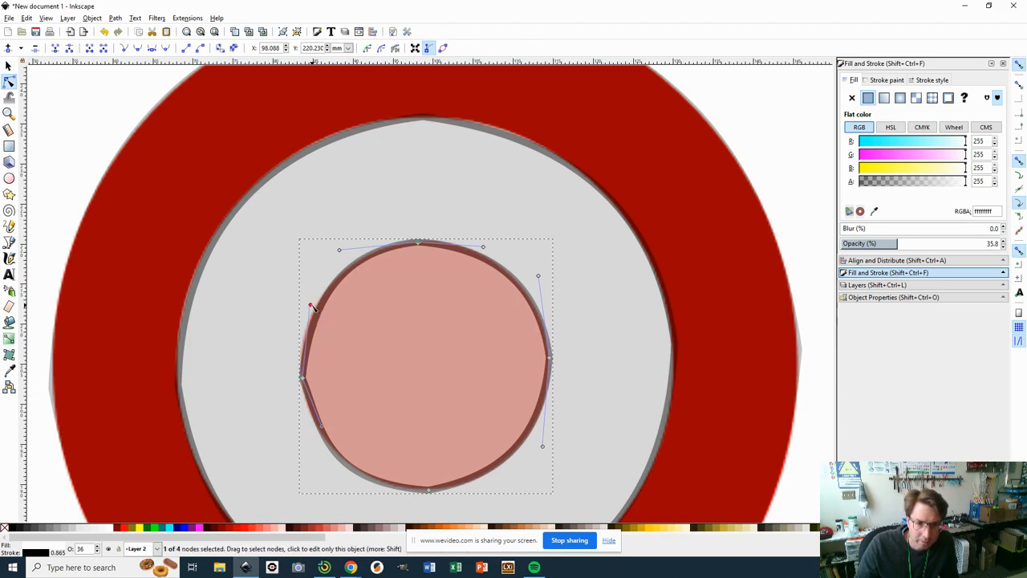
{"action": "left_click_drag", "start_coordinate": [312, 307], "coordinate": [309, 304]}
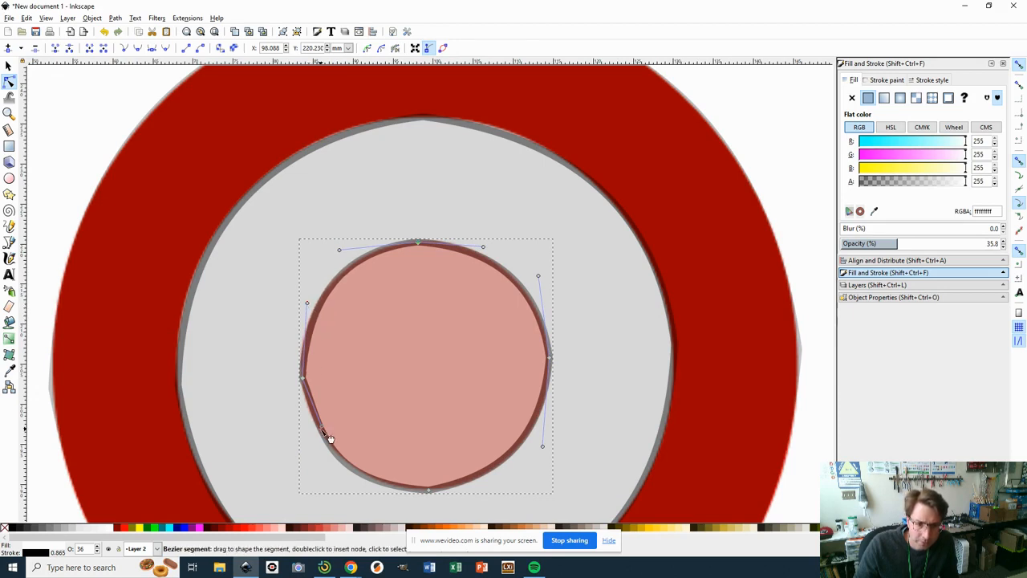
{"action": "left_click_drag", "start_coordinate": [323, 431], "coordinate": [315, 418]}
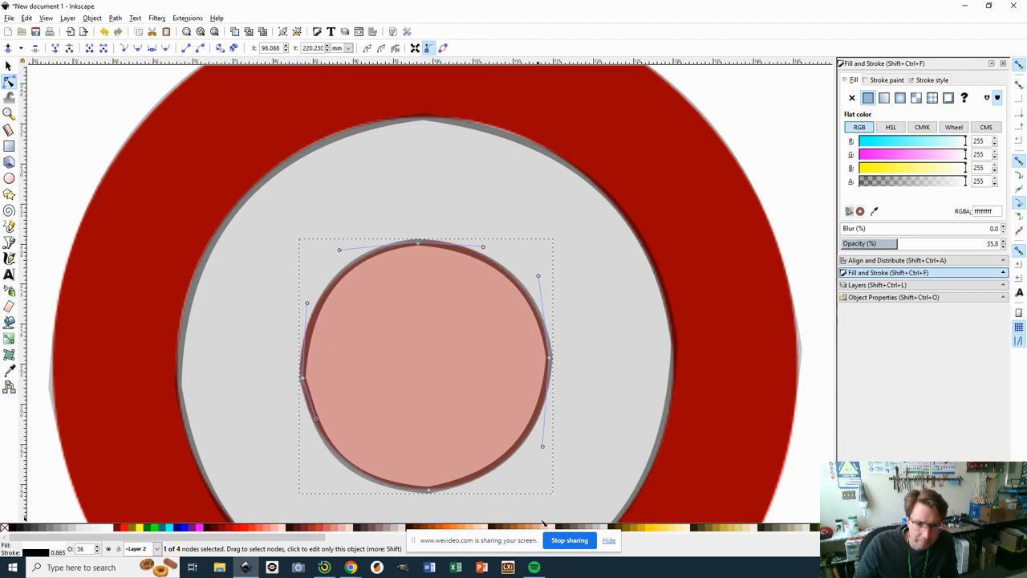
{"action": "scroll", "coordinate": [651, 356], "scroll_direction": "down", "scroll_amount": 2}
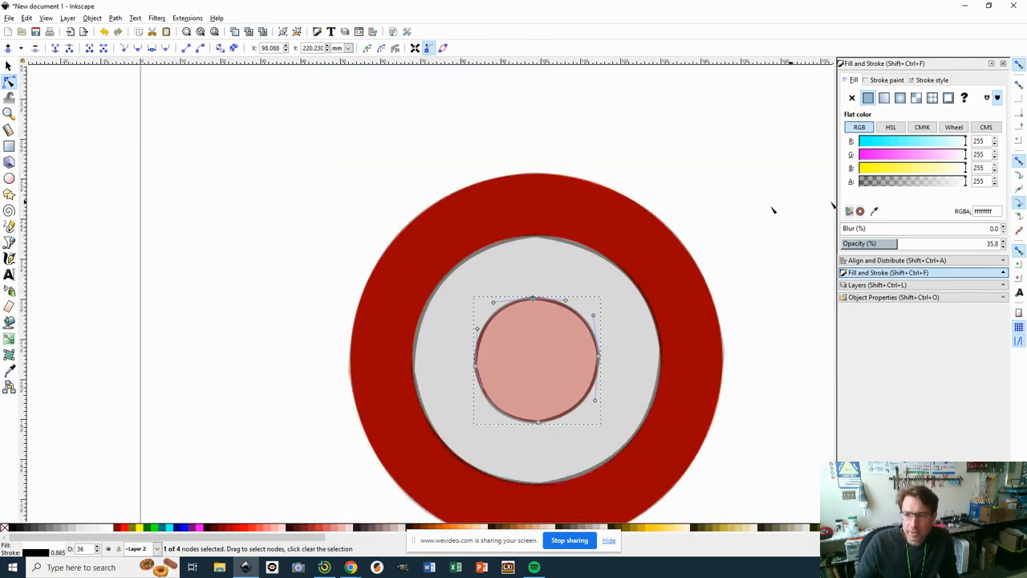
Step: Replace the central circle's white fill with black and raise its opacity to 100%
{"action": "left_click", "coordinate": [852, 100]}
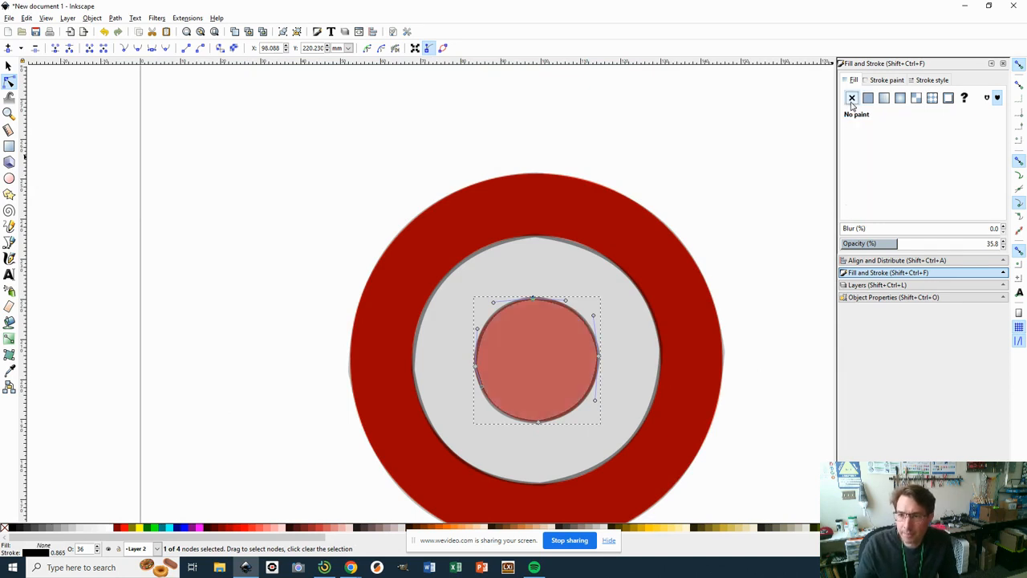
{"action": "left_click", "coordinate": [14, 529]}
{"action": "left_click_drag", "start_coordinate": [889, 245], "coordinate": [1004, 246]}
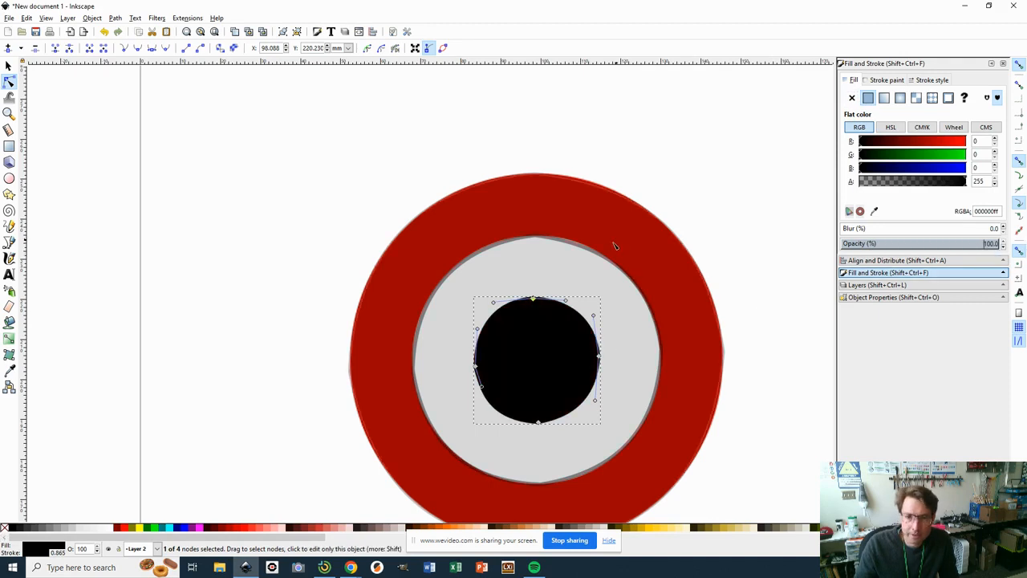
Step: Raise the opacity of the white circle and the black outer circle to 100%, and deselect everything
{"action": "left_click", "coordinate": [8, 65]}
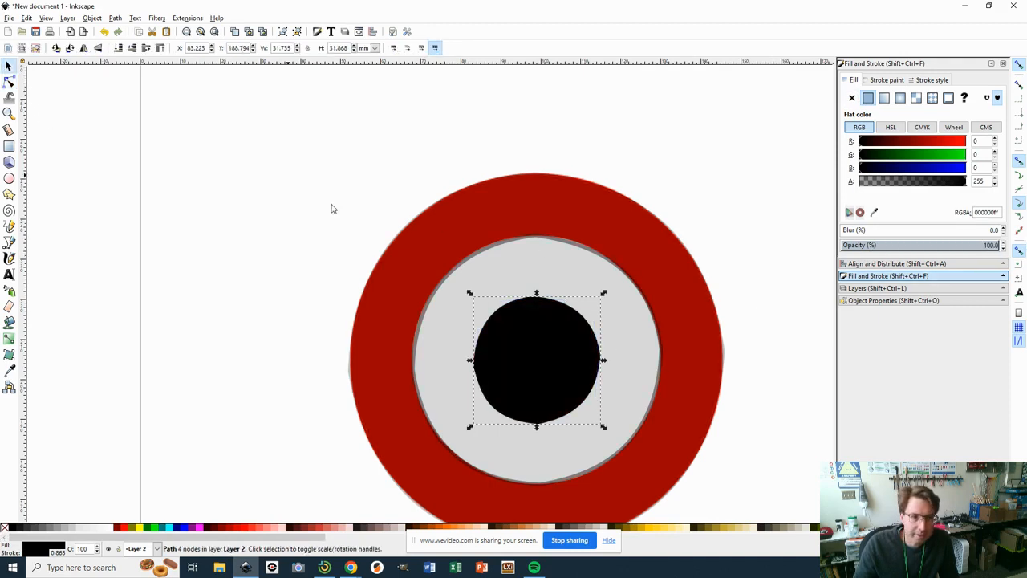
{"action": "left_click", "coordinate": [527, 276]}
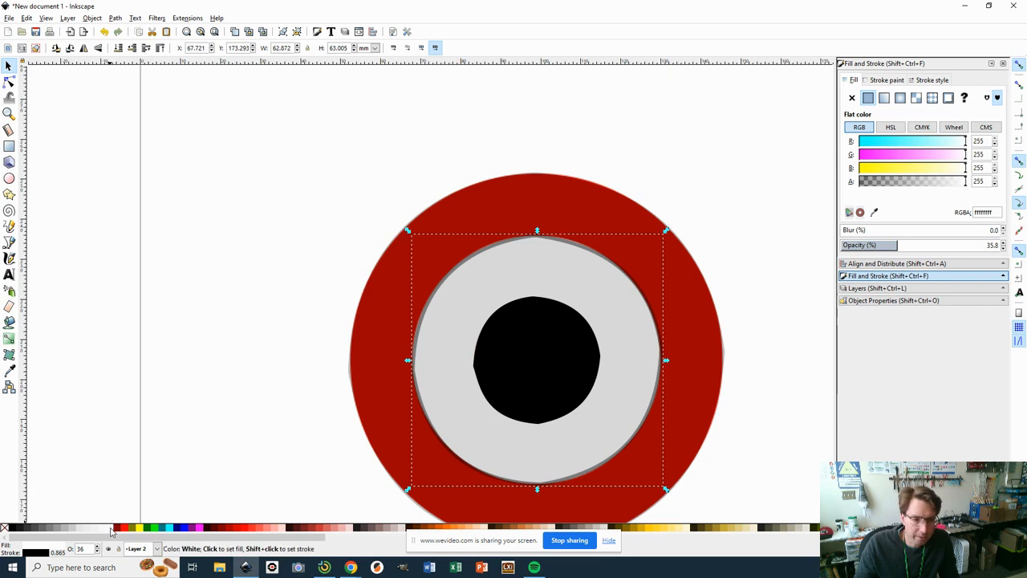
{"action": "left_click_drag", "start_coordinate": [891, 245], "coordinate": [1017, 247]}
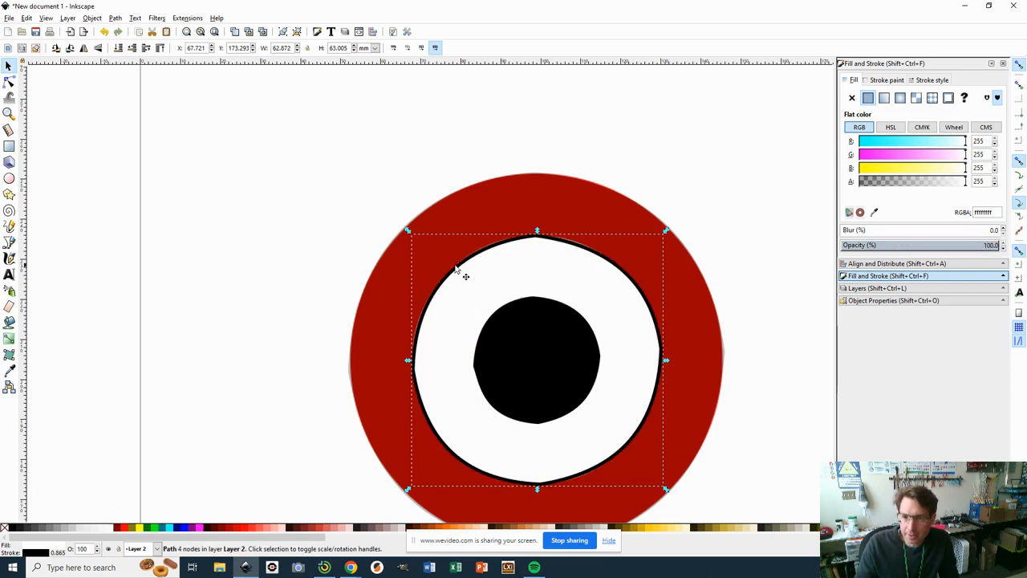
{"action": "left_click", "coordinate": [462, 227]}
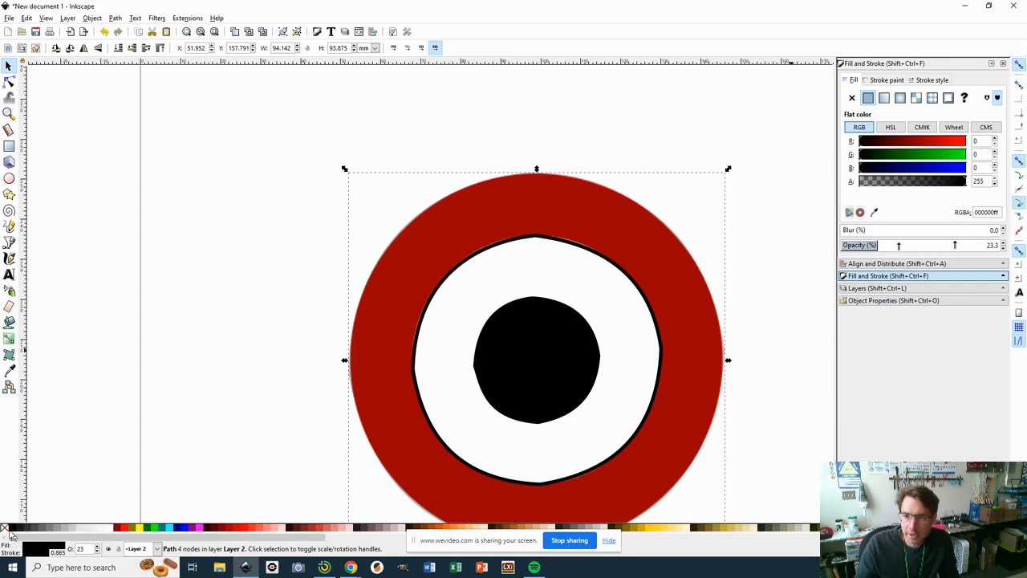
{"action": "left_click_drag", "start_coordinate": [900, 246], "coordinate": [1003, 246]}
{"action": "scroll", "coordinate": [769, 345], "scroll_direction": "down", "scroll_amount": 2}
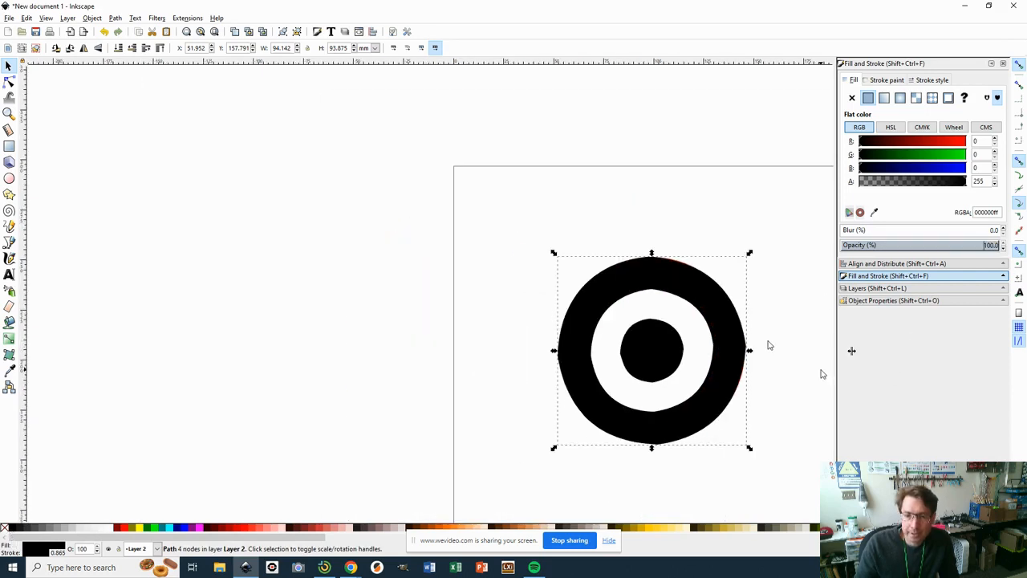
{"action": "scroll", "coordinate": [798, 319], "scroll_direction": "left", "scroll_amount": 3}
{"action": "scroll", "coordinate": [797, 320], "scroll_direction": "right", "scroll_amount": 8}
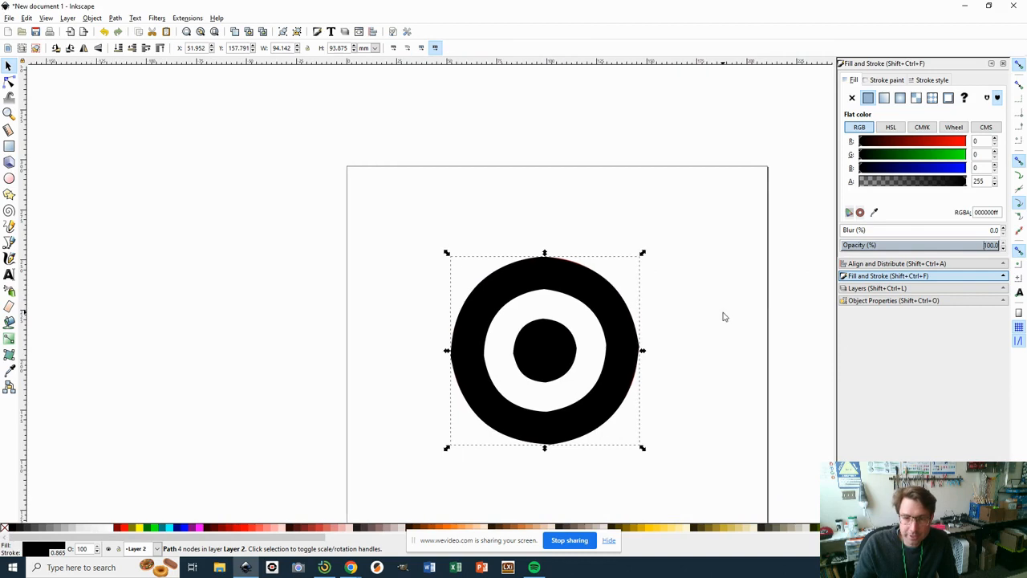
{"action": "left_click", "coordinate": [724, 316]}
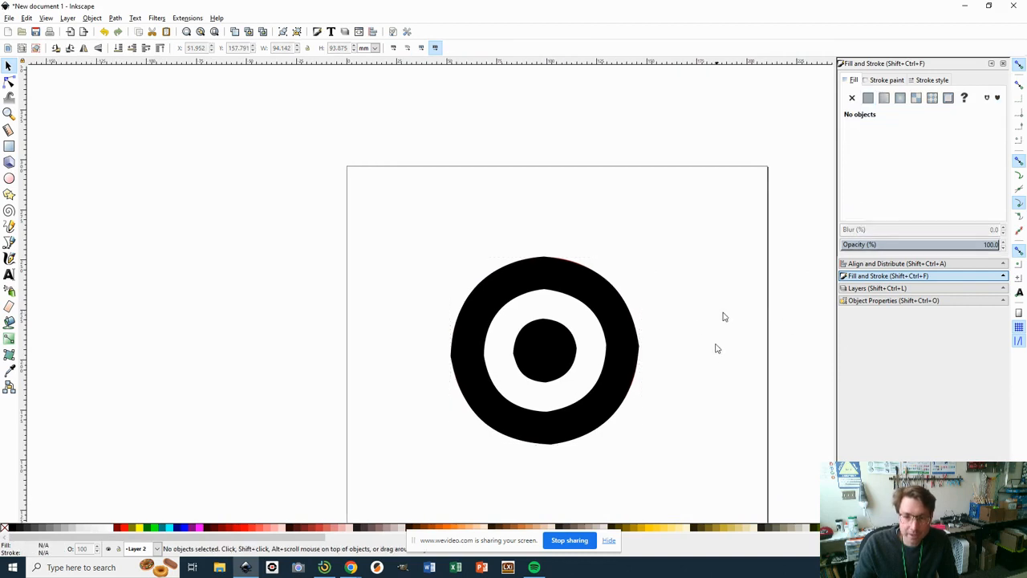
Step: Draw a green rectangle about 271 × 198 mm behind the bullseye and a small one about 38 × 16 mm above and left of the bullseye
{"action": "left_click", "coordinate": [9, 146]}
{"action": "left_click_drag", "start_coordinate": [236, 104], "coordinate": [777, 501]}
{"action": "left_click", "coordinate": [149, 528]}
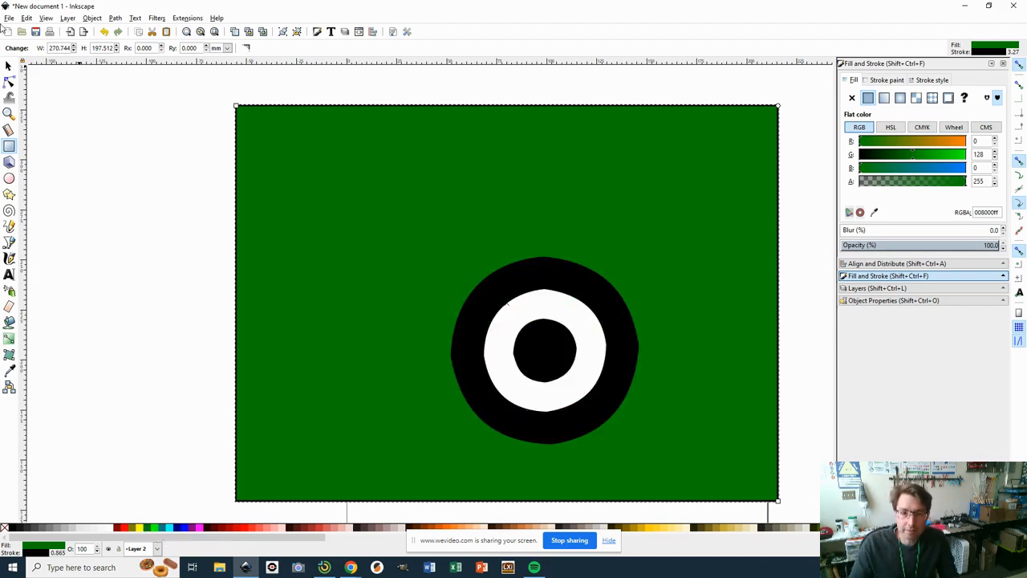
{"action": "left_click_drag", "start_coordinate": [343, 154], "coordinate": [419, 186]}
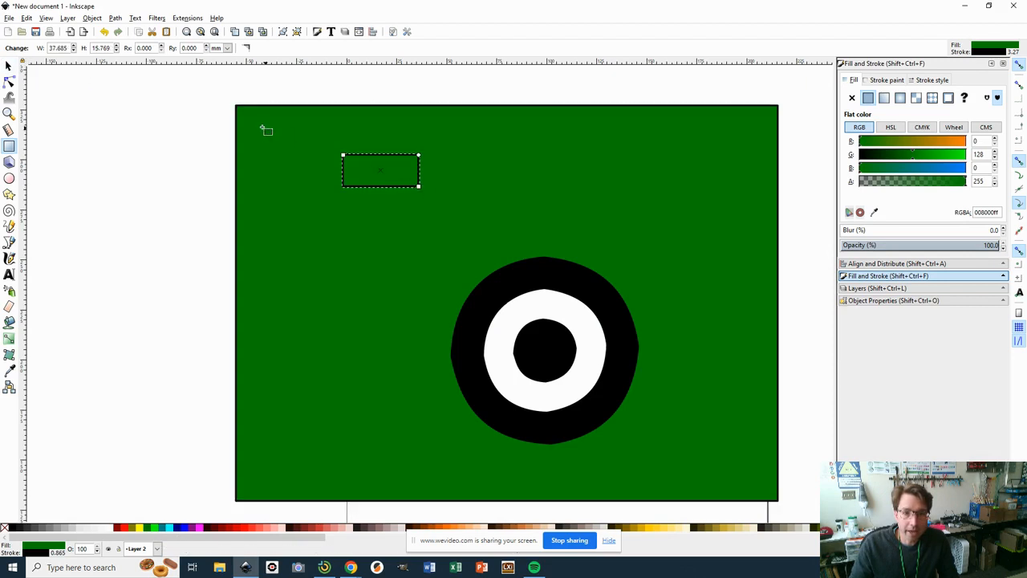
Step: Remove the small rectangle and move the large green rectangle behind the bullseye to about X -31, Y 116 mm
{"action": "key", "text": "Escape"}
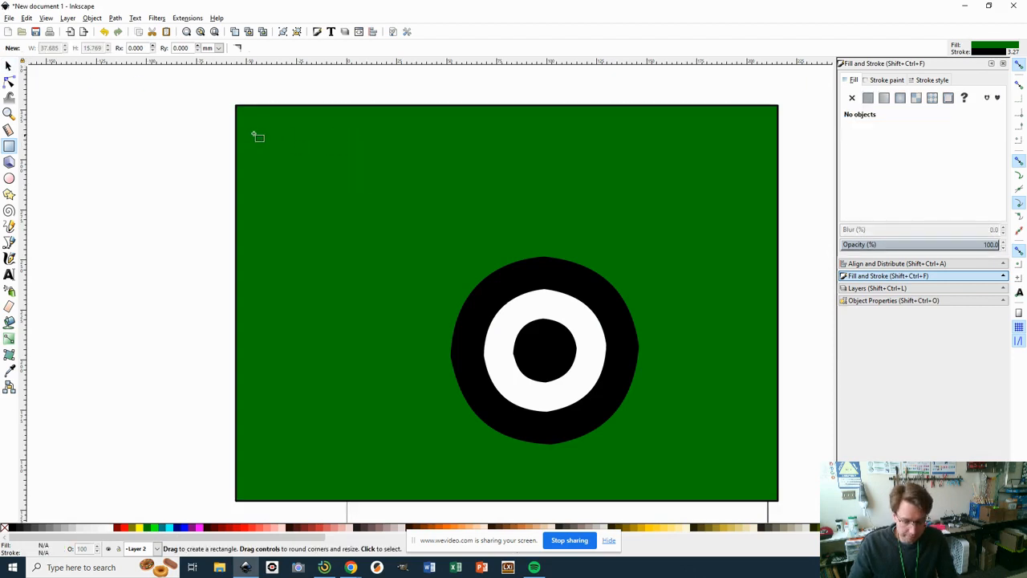
{"action": "left_click", "coordinate": [8, 65]}
{"action": "left_click_drag", "start_coordinate": [403, 227], "coordinate": [458, 247]}
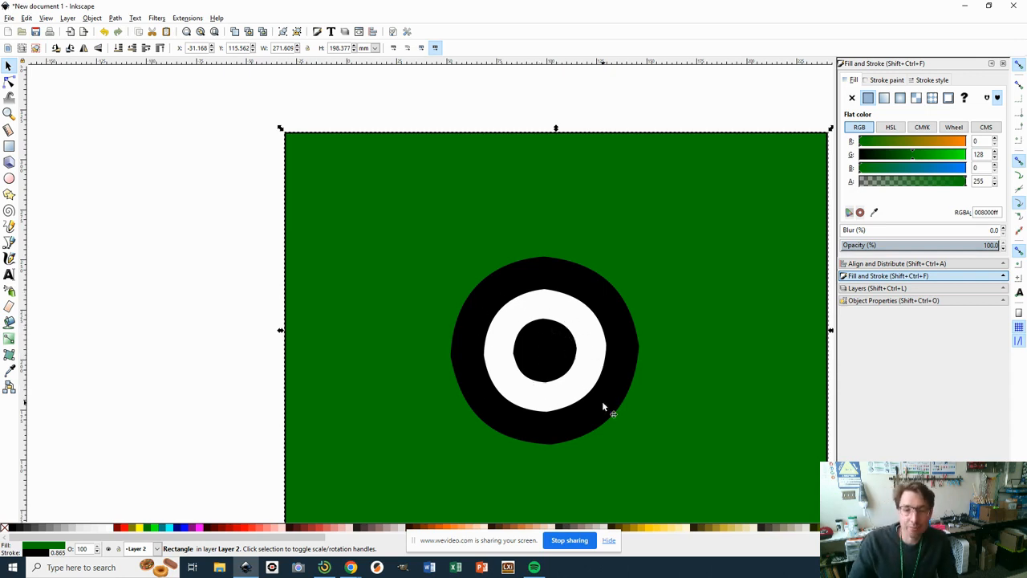
Step: Subtract the white circle from the black outer circle with the Difference path operation
{"action": "left_click", "coordinate": [8, 66]}
{"action": "left_click", "coordinate": [598, 286]}
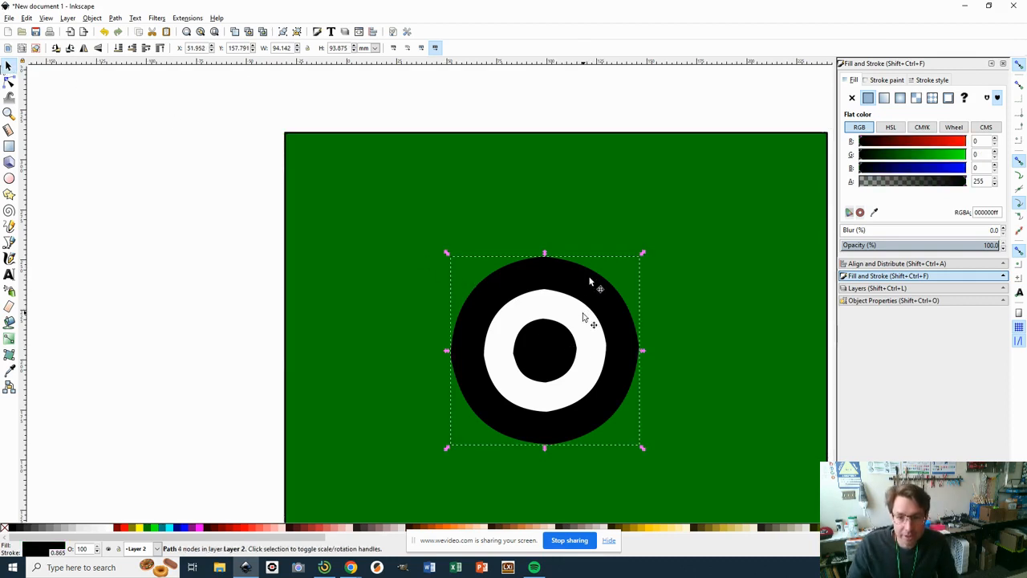
{"action": "left_click", "coordinate": [590, 321], "text": "shift"}
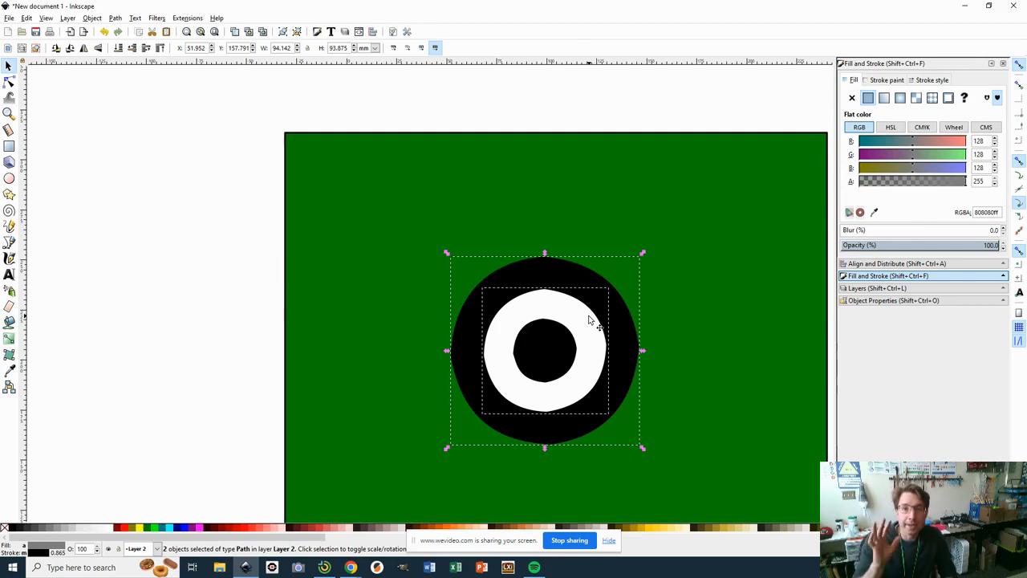
{"action": "left_click", "coordinate": [118, 19]}
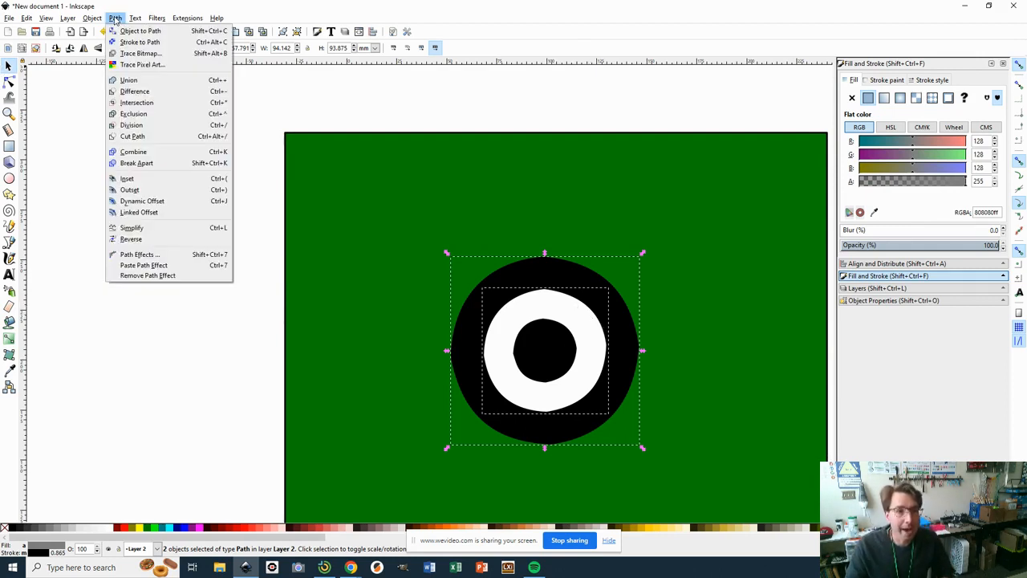
{"action": "left_click", "coordinate": [135, 92]}
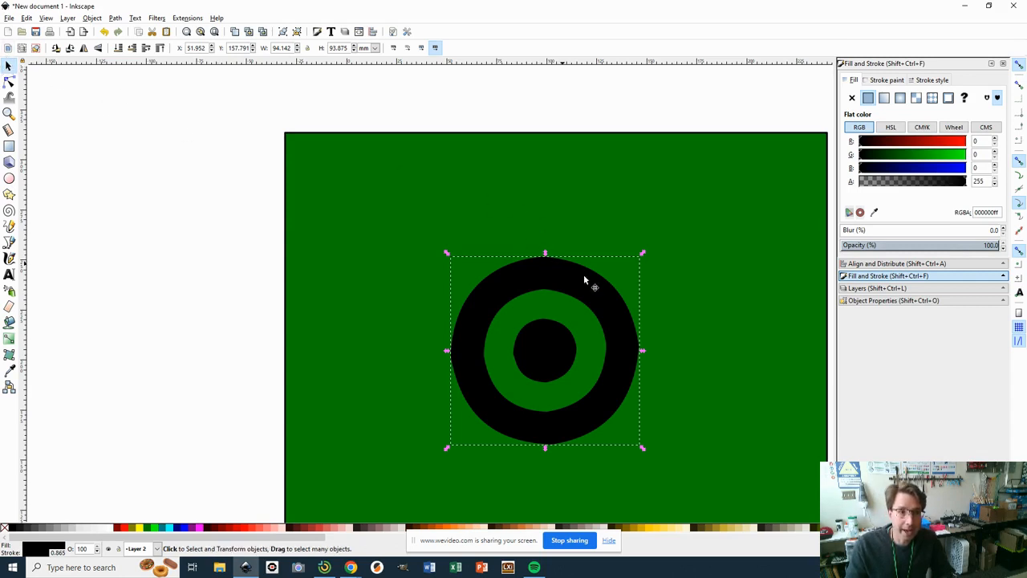
Step: Group the black outer ring with the central black circle and move the group to about X 19, Y 178 mm
{"action": "left_click", "coordinate": [564, 337], "text": "shift"}
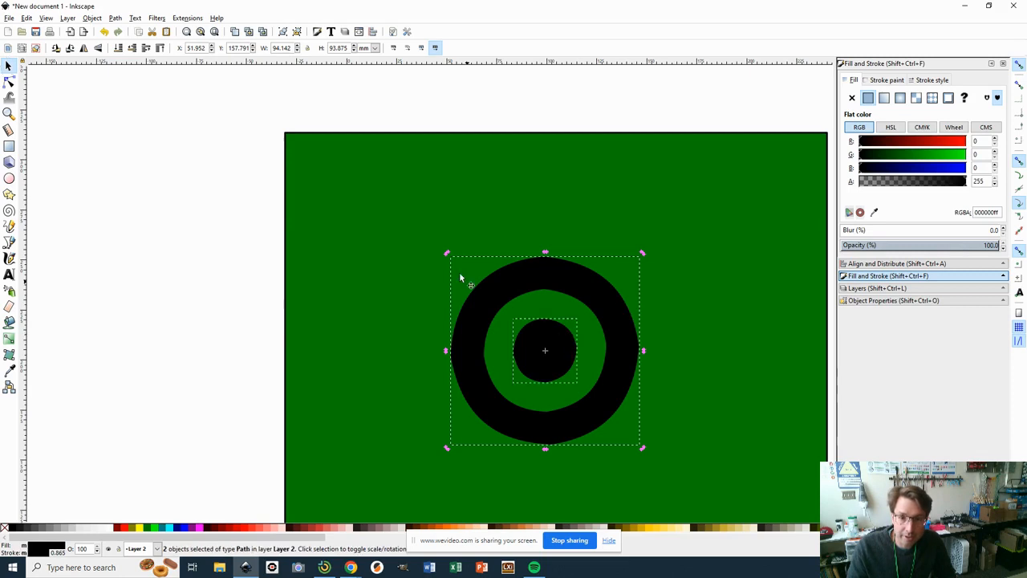
{"action": "left_click", "coordinate": [92, 17]}
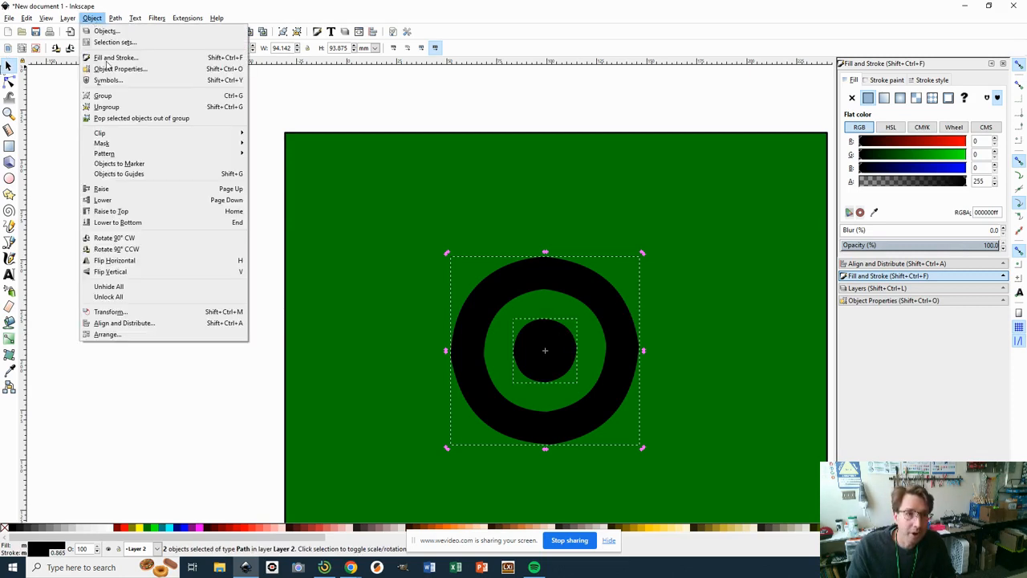
{"action": "left_click", "coordinate": [116, 96]}
{"action": "left_click_drag", "start_coordinate": [620, 298], "coordinate": [555, 259]}
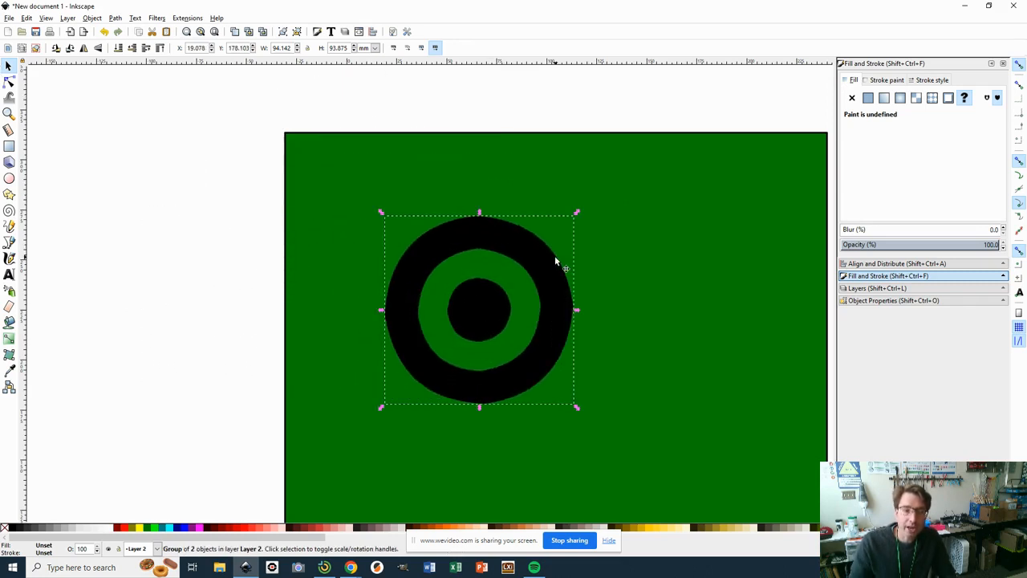
Step: Move the bullseye group over the green rectangle's left edge and back, ending across its upper edge at about X 18, Y 261 mm
{"action": "scroll", "coordinate": [554, 257], "scroll_direction": "up", "scroll_amount": 1}
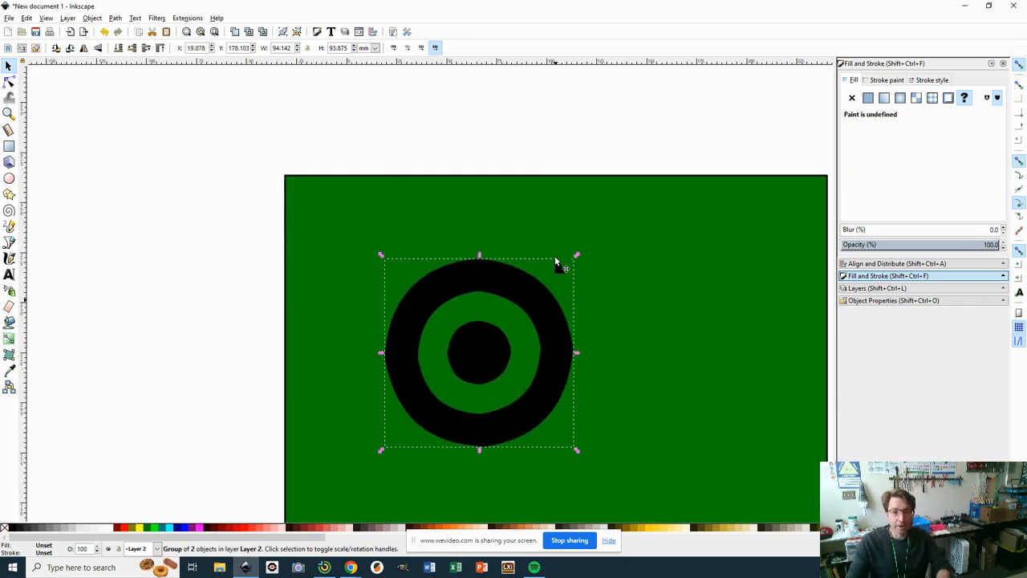
{"action": "left_click", "coordinate": [552, 282]}
{"action": "left_click_drag", "start_coordinate": [541, 301], "coordinate": [318, 263]}
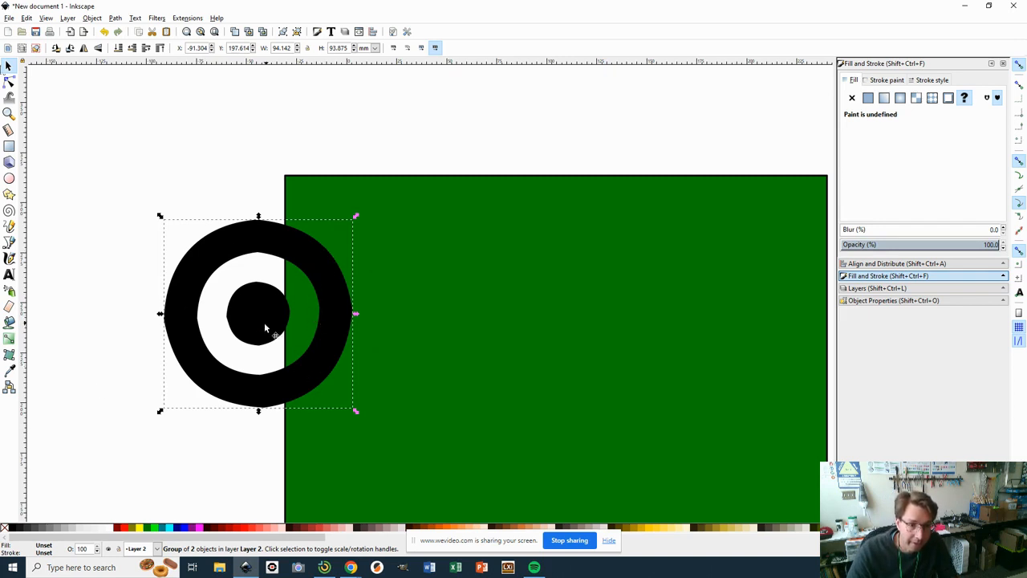
{"action": "left_click_drag", "start_coordinate": [338, 306], "coordinate": [520, 314]}
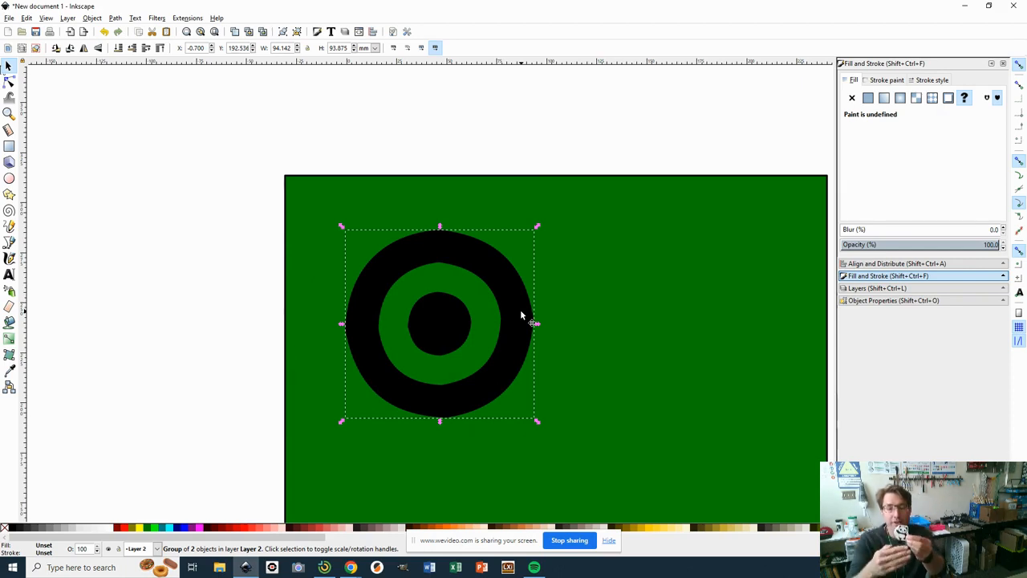
{"action": "left_click_drag", "start_coordinate": [521, 314], "coordinate": [559, 165]}
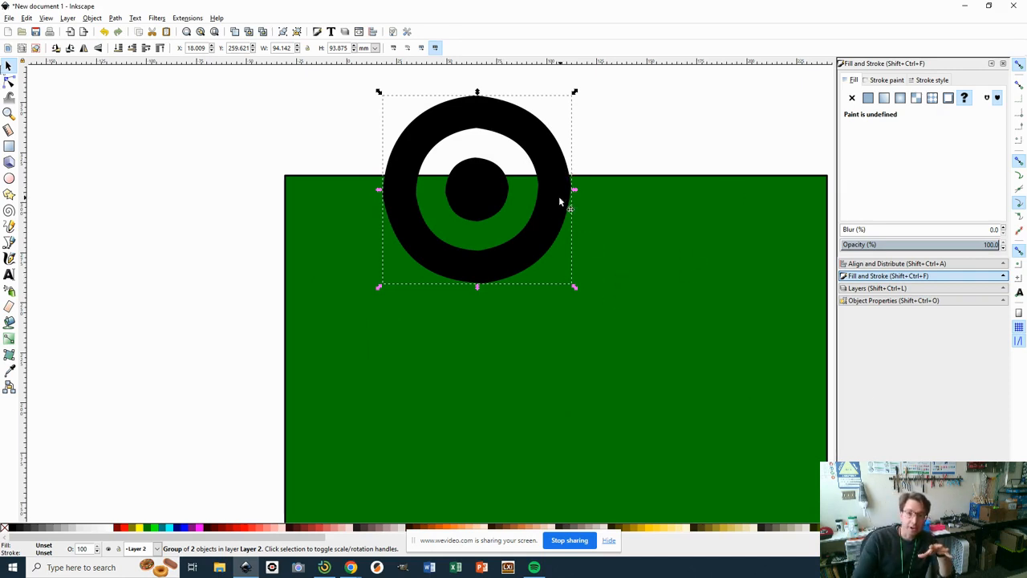
{"action": "left_click_drag", "start_coordinate": [559, 195], "coordinate": [561, 191]}
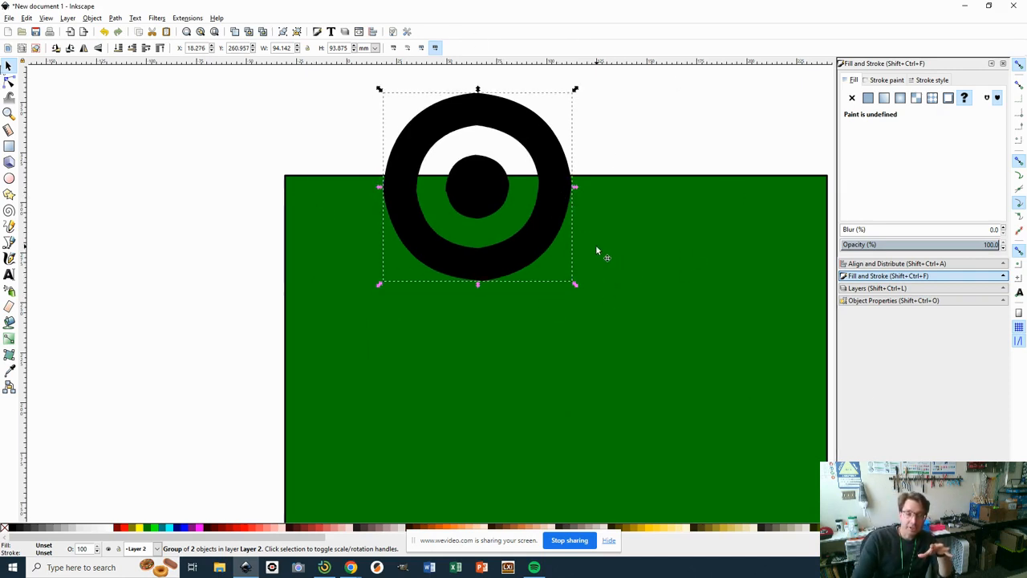